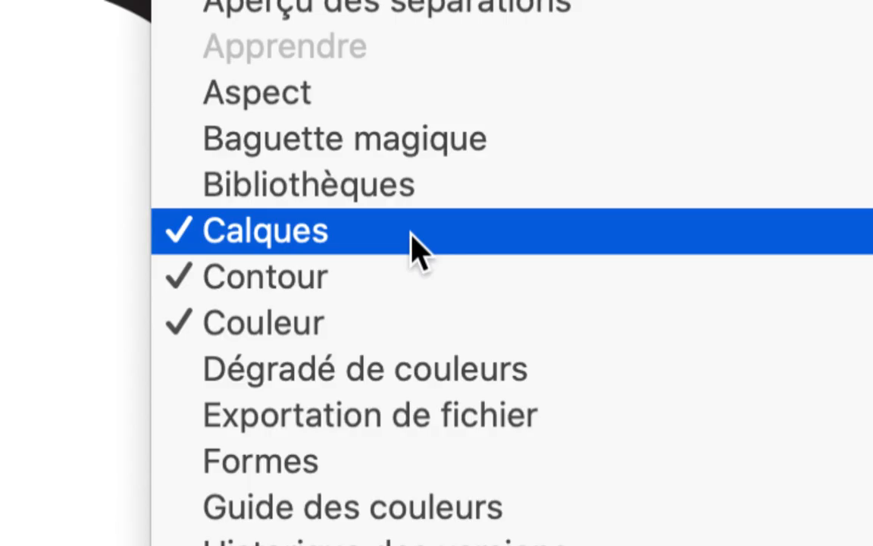
- Hide the Calques panel and display it again
click(412, 233)
click(368, 6)
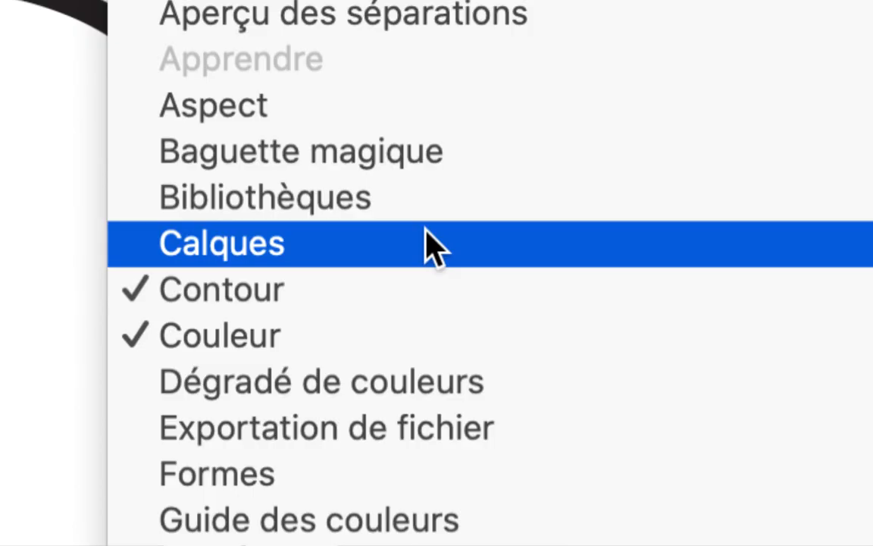
click(426, 244)
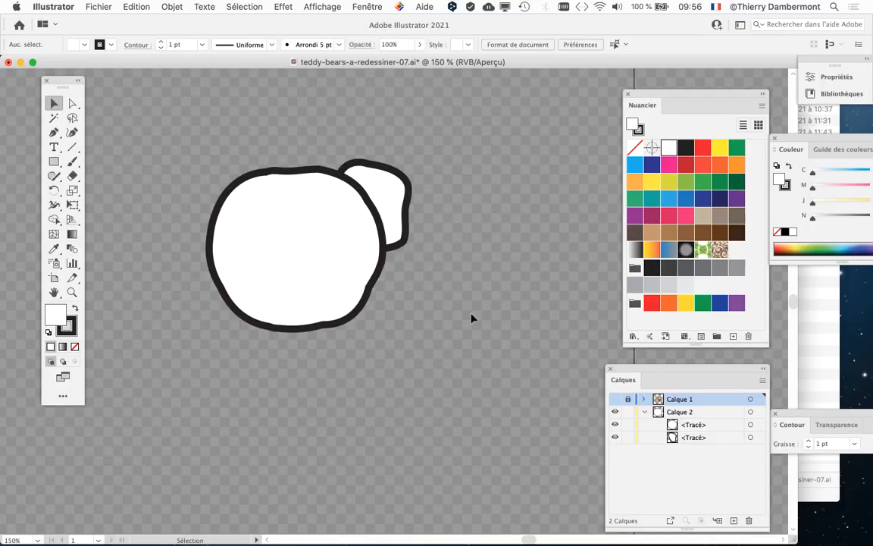
- Dock the Calques panel above the Nuancier panel and collapse the panel group to icons
drag(611, 381, 377, 155)
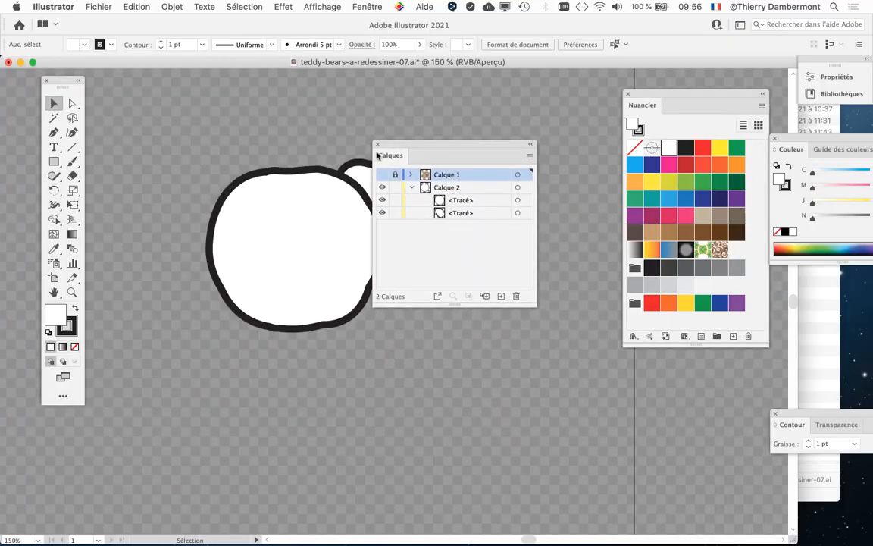
click(530, 144)
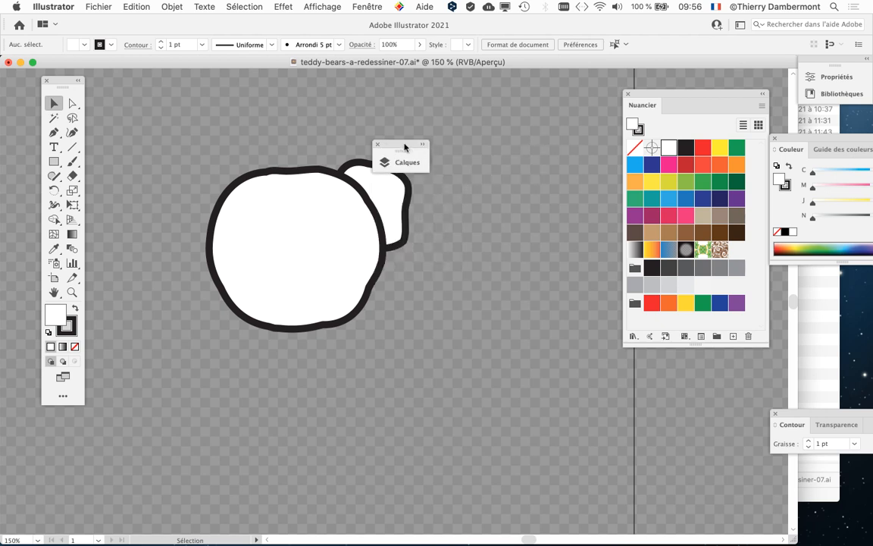
drag(406, 148, 733, 103)
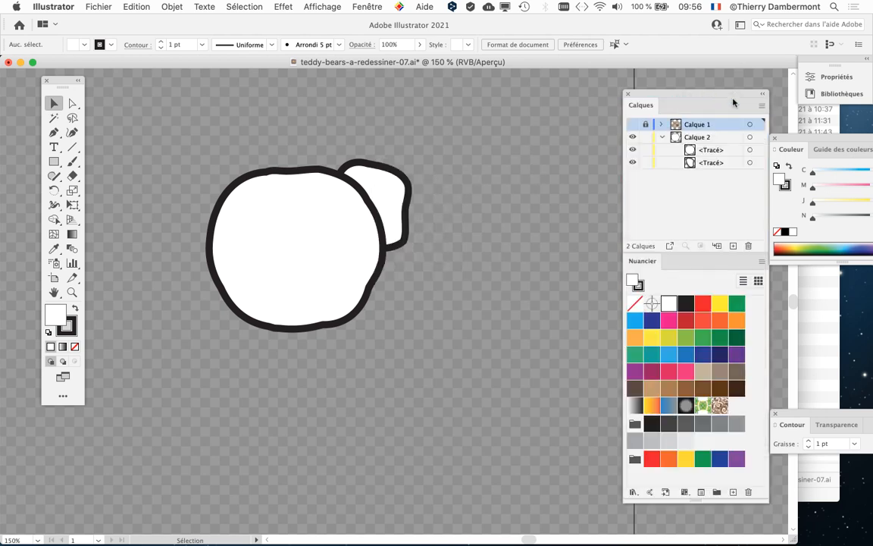
click(762, 93)
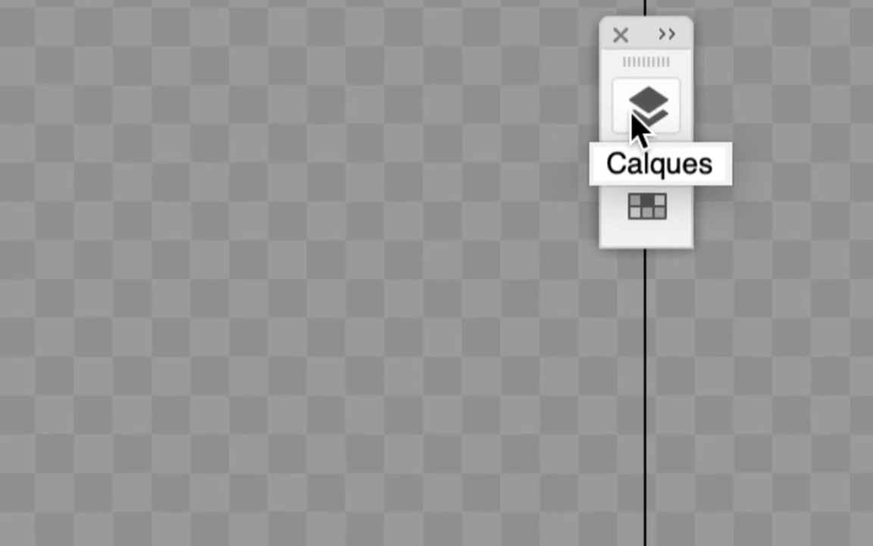
- Expand the Calques panel and separate it from the Nuancier group as a floating panel
click(635, 114)
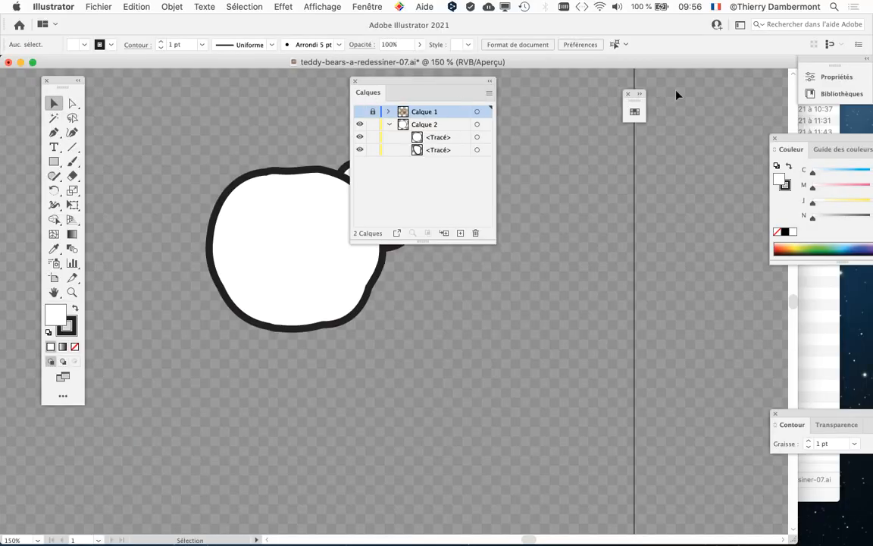
drag(474, 80, 652, 114)
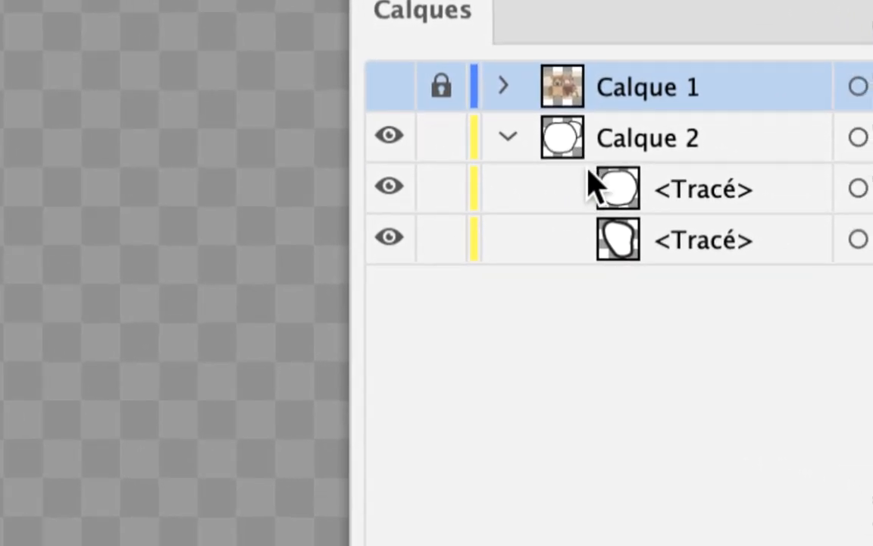
- Fold the contents of Calque 2, unfold them again, and leave the layer collapsed
click(508, 137)
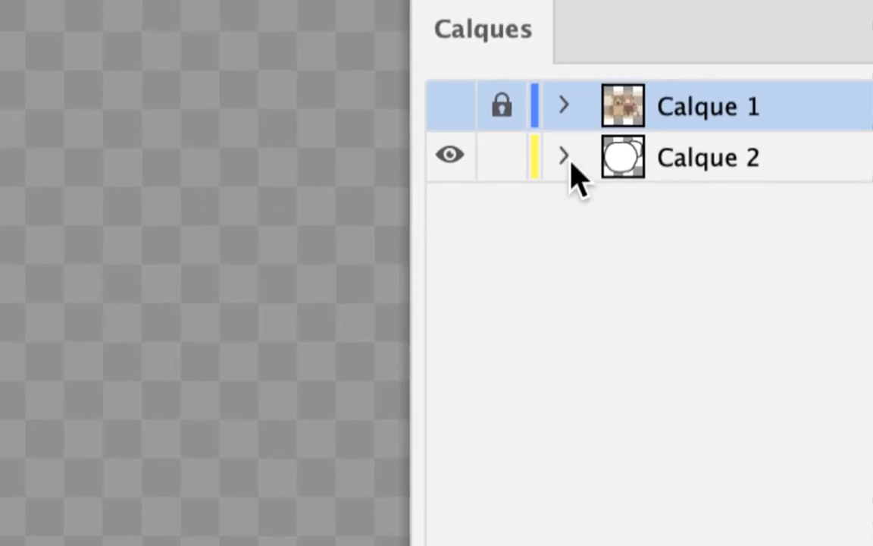
click(570, 161)
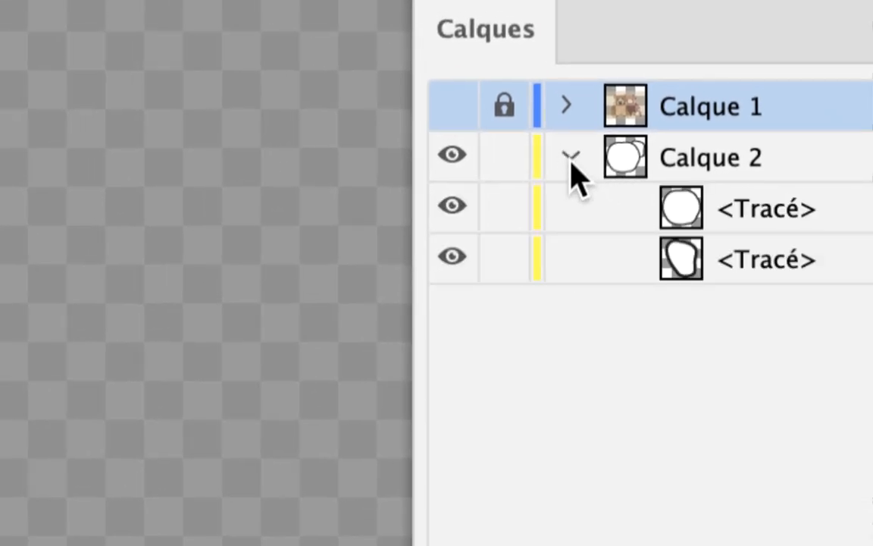
click(570, 157)
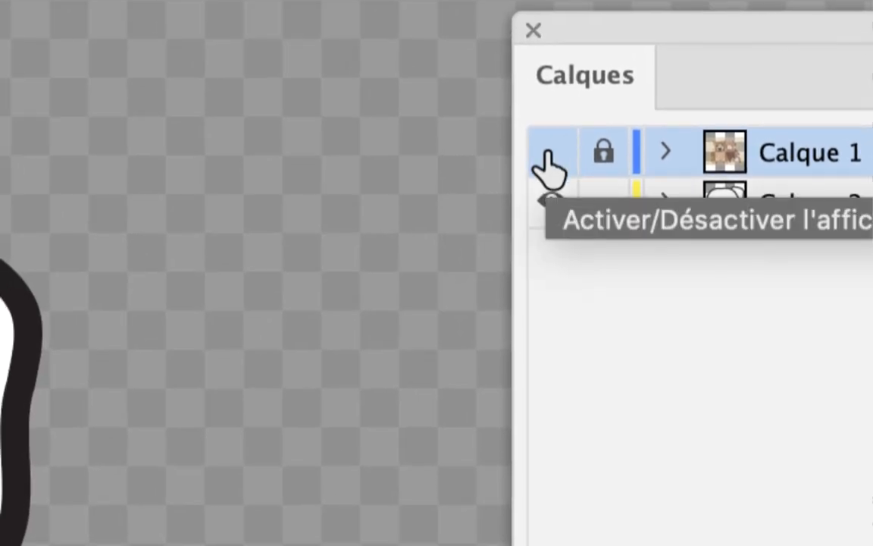
- Make the teddy bear photo layer Calque 1 visible and place the Calques panel beside the bears
click(547, 158)
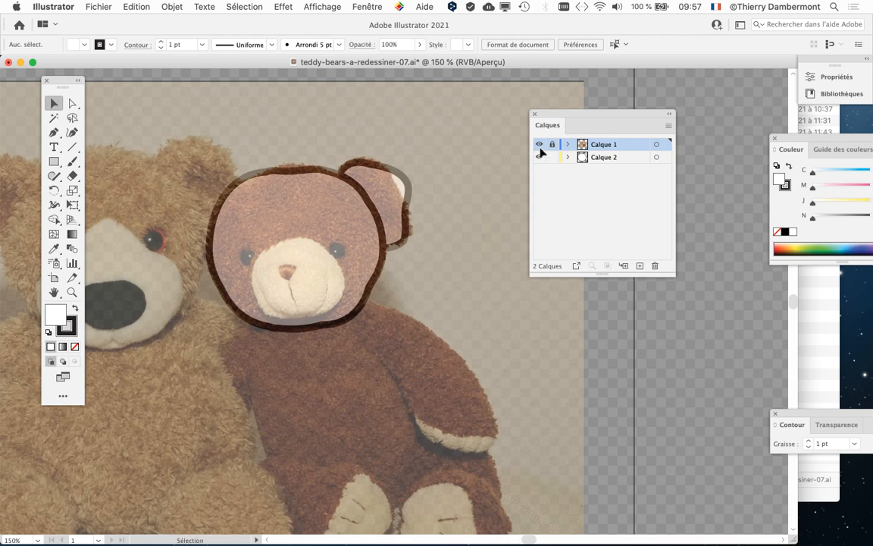
drag(567, 112, 628, 113)
key(space)
drag(363, 246, 506, 188)
drag(650, 119, 688, 107)
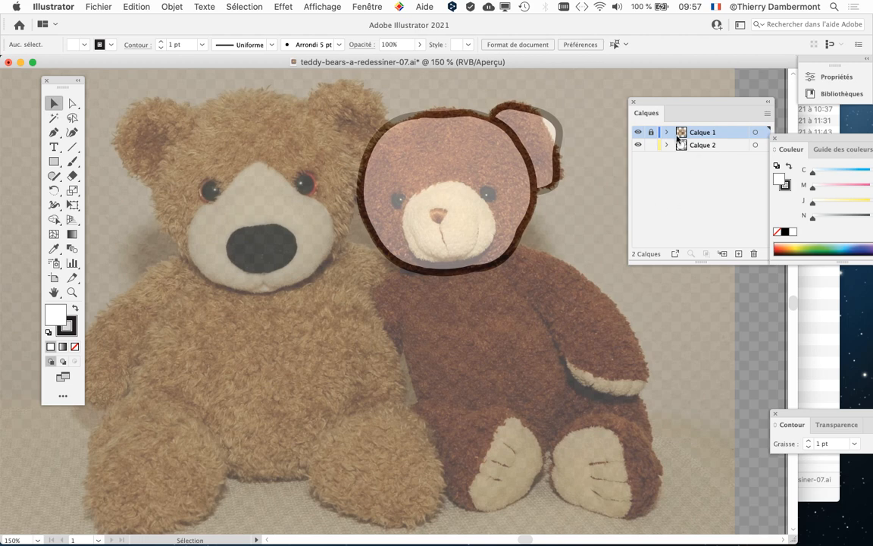
drag(659, 104, 634, 108)
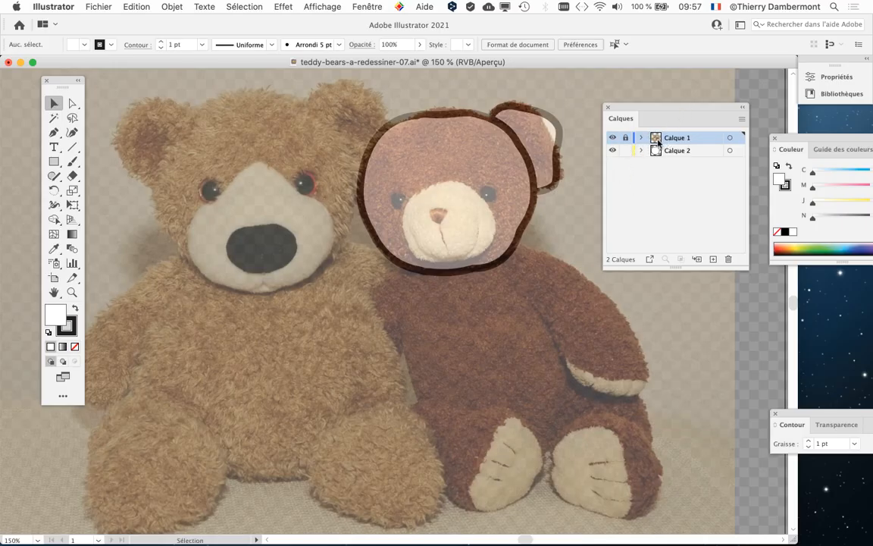
drag(657, 110, 721, 87)
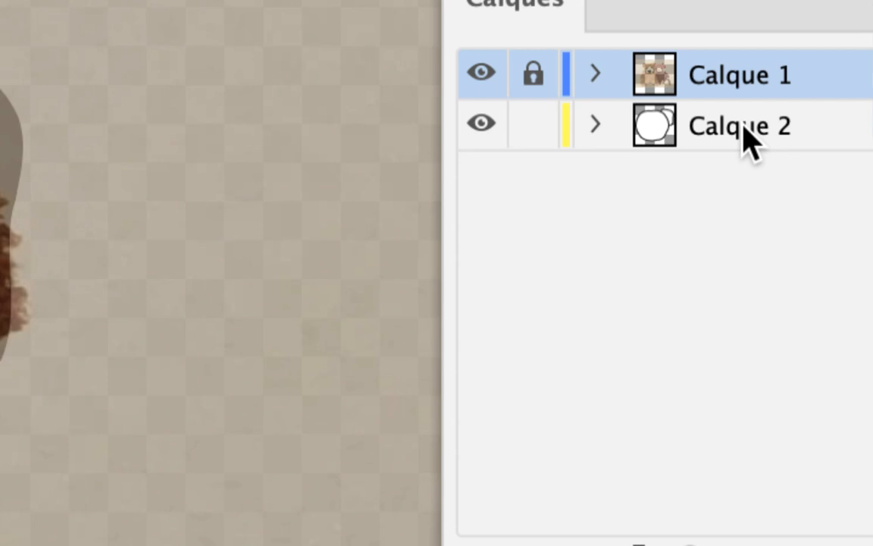
- Make Calque 2 the active layer and hide the photo layer Calque 1
click(788, 133)
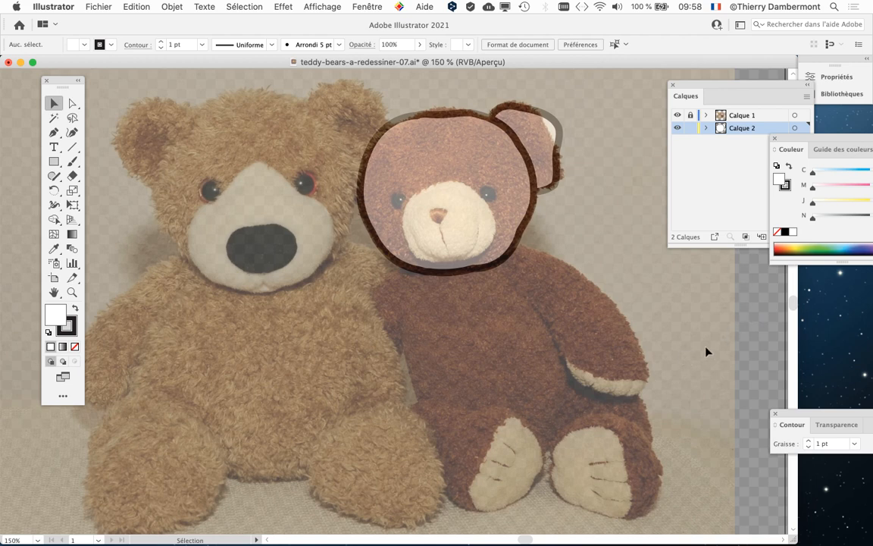
key(super+1)
drag(687, 84, 648, 88)
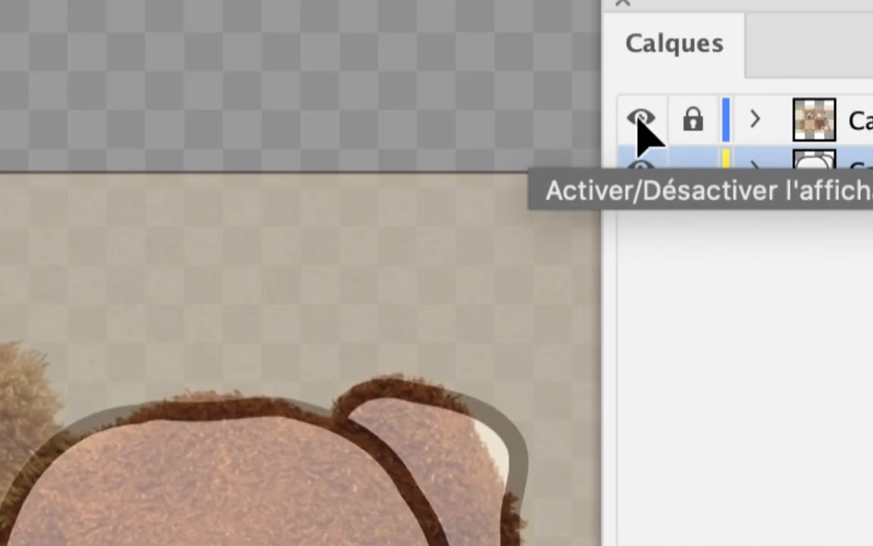
click(639, 121)
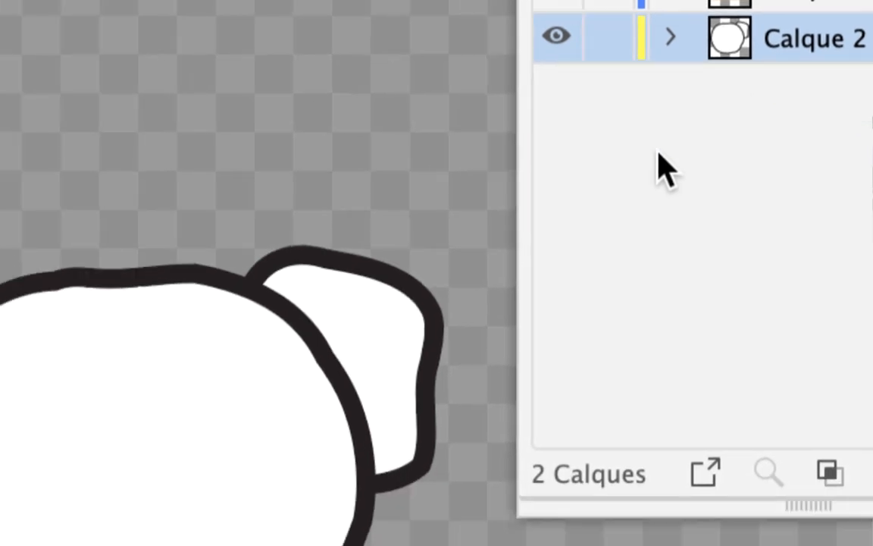
click(589, 218)
click(644, 131)
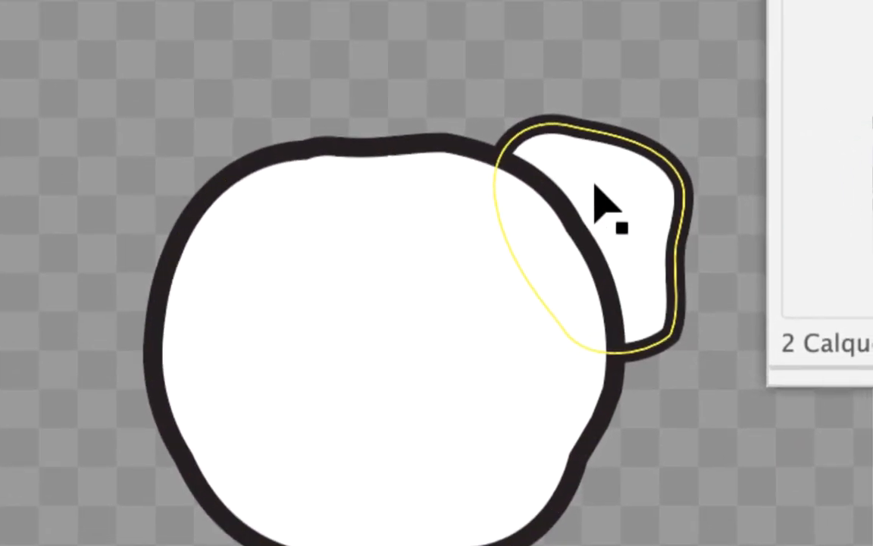
click(509, 238)
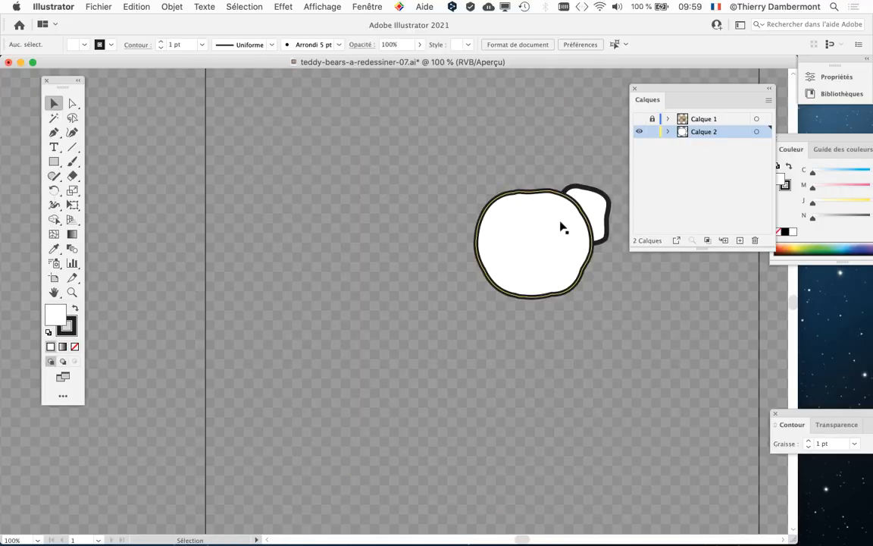
- Hide the transparency grid so the artboard has a plain white background
drag(501, 246, 392, 218)
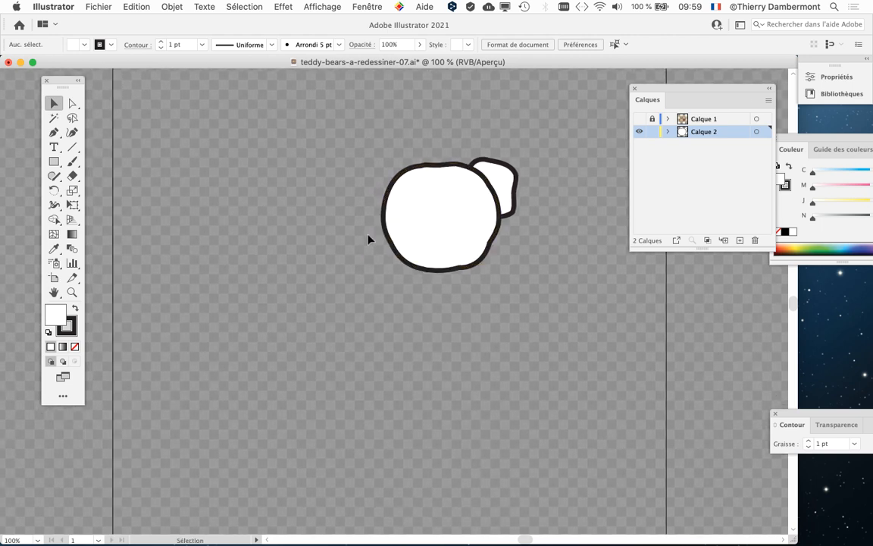
click(323, 7)
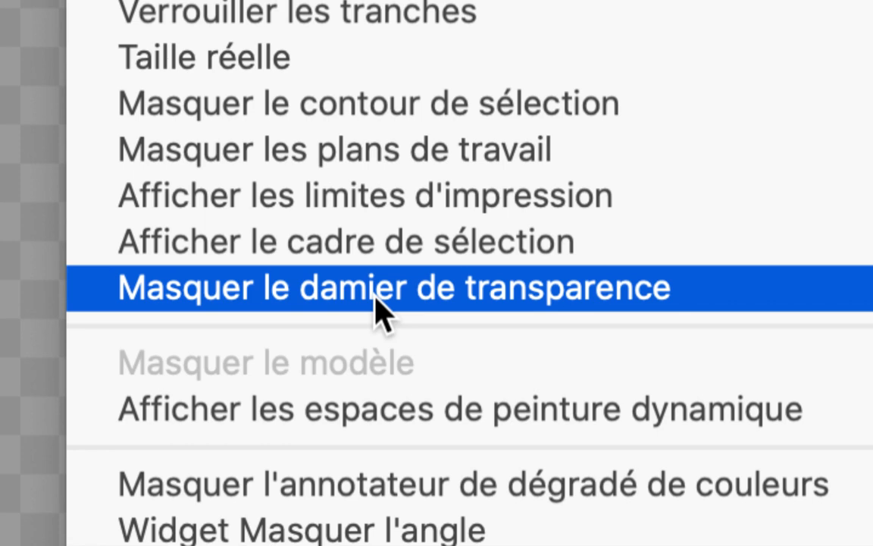
click(375, 300)
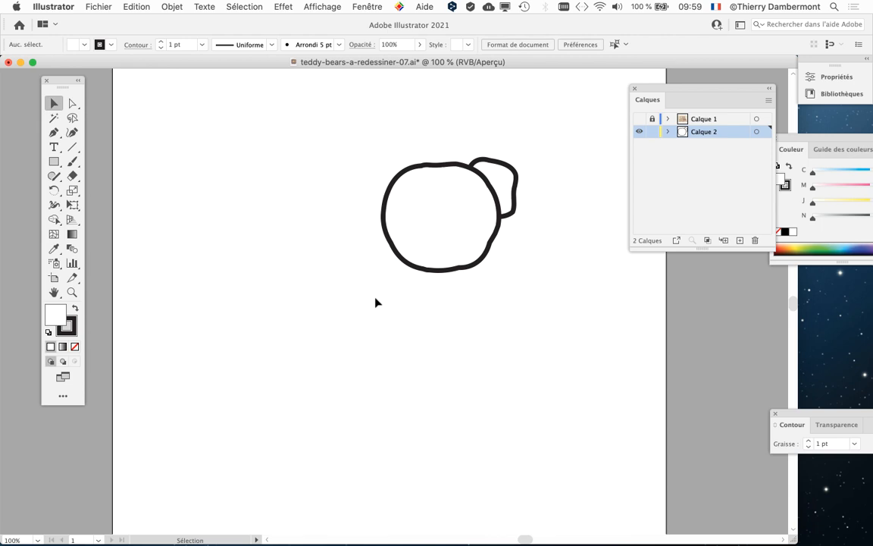
click(332, 6)
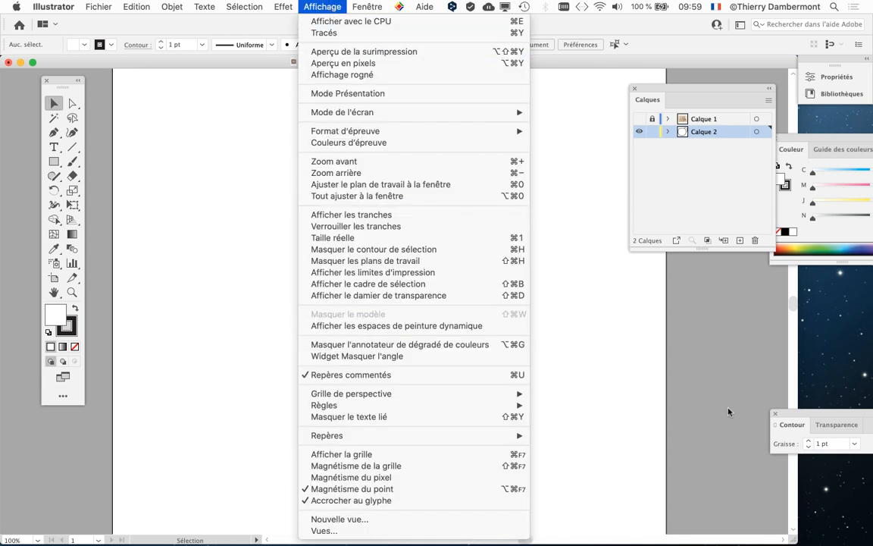
click(728, 382)
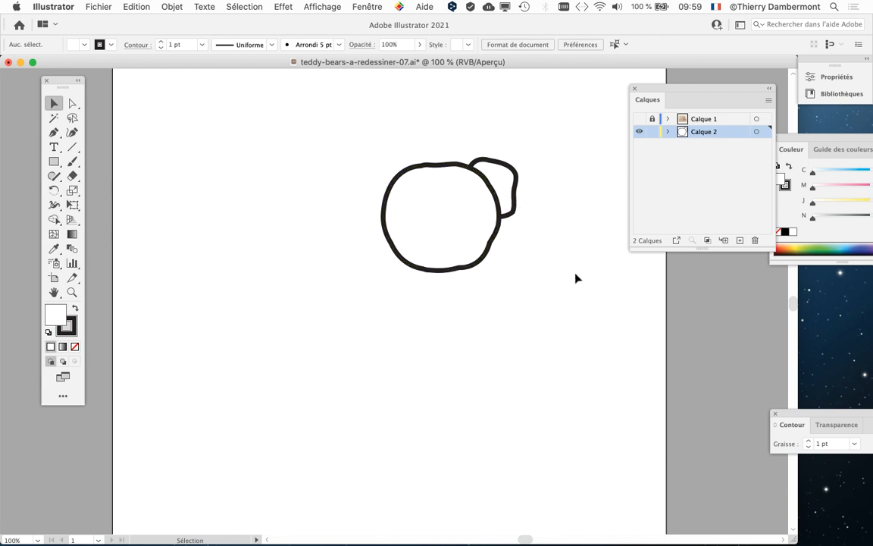
- Examine the bear's head and ear outlines on the artboard at several zoom levels
scroll(576, 279, down, 3)
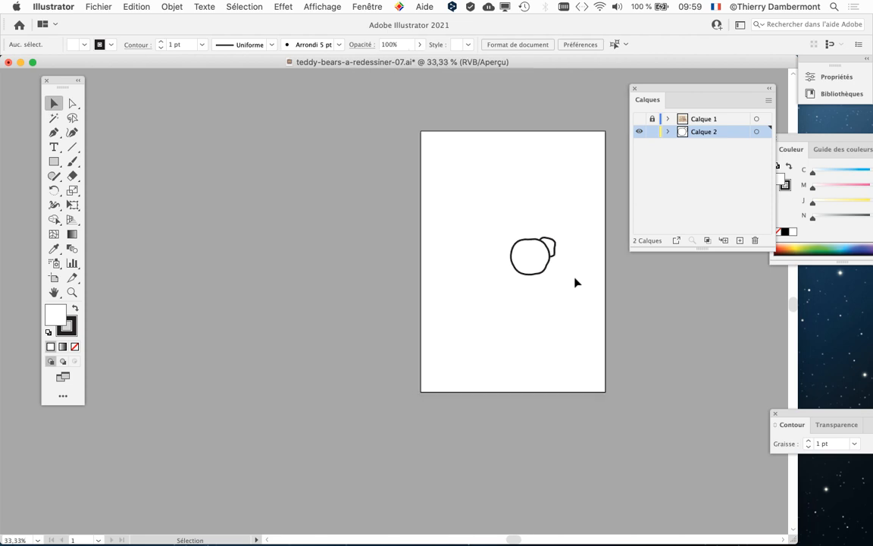
drag(471, 209, 271, 206)
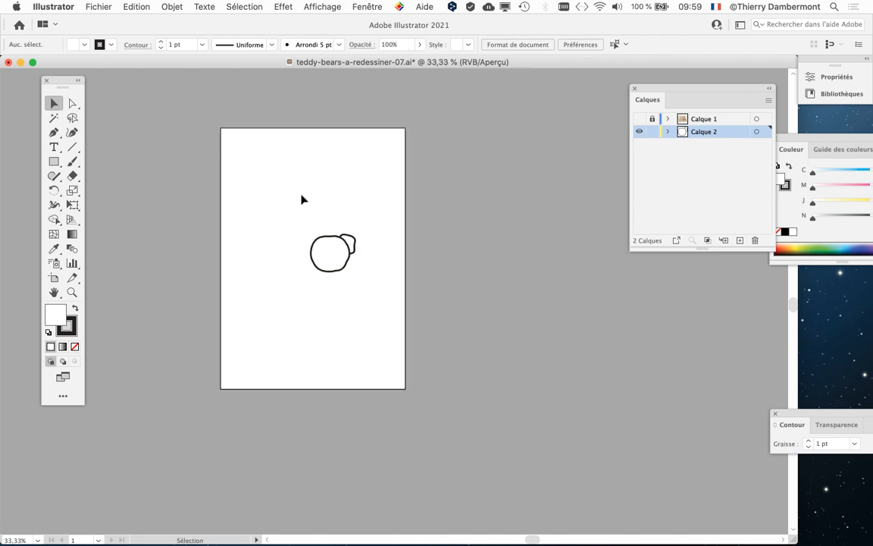
scroll(301, 199, up, 1)
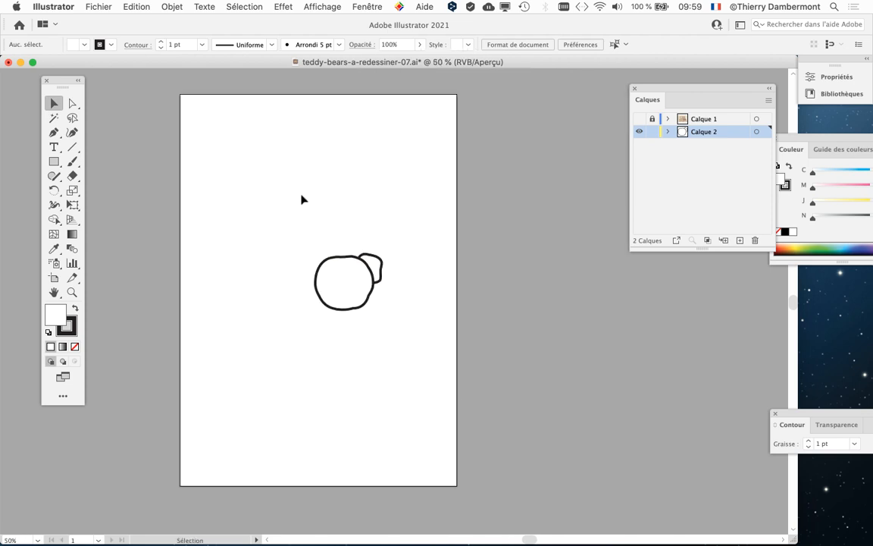
click(365, 291)
key(super+plus)
key(super+plus)
key(super+plus)
key(super+plus)
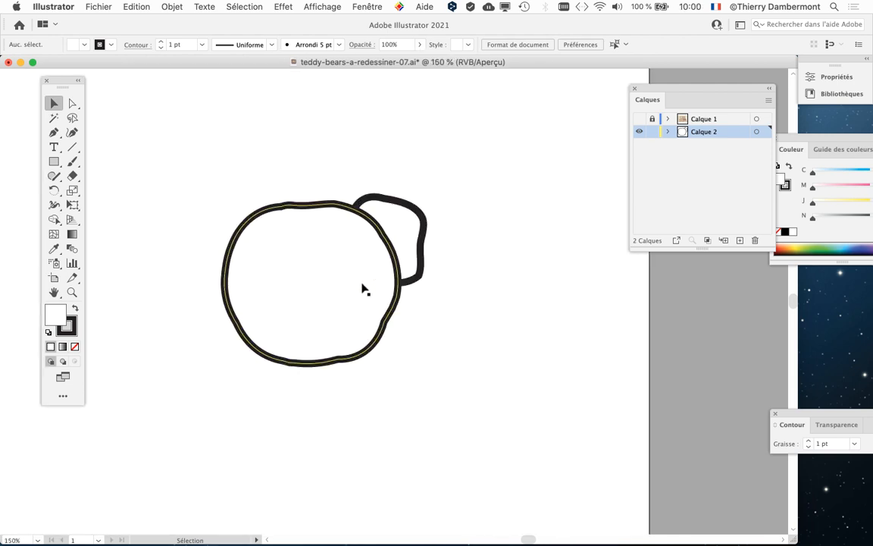
click(444, 292)
key(super+minus)
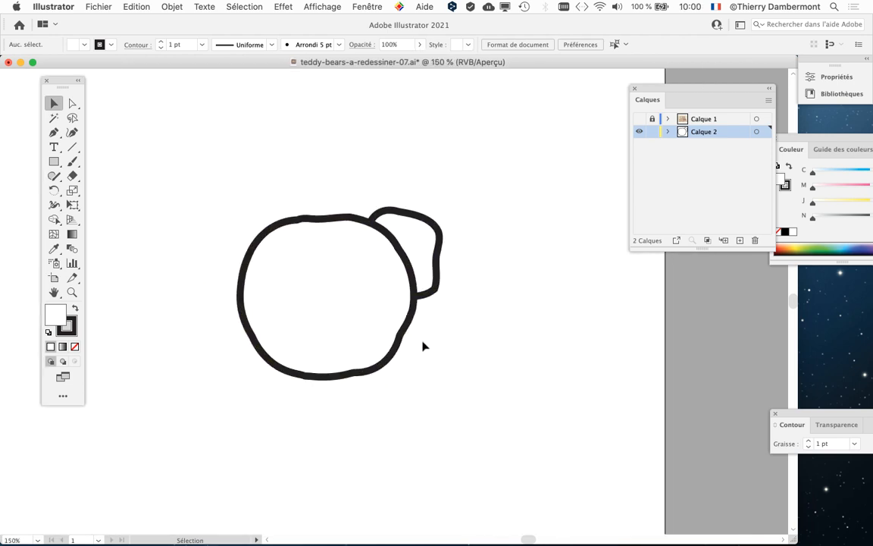
key(super+minus)
key(super+minus)
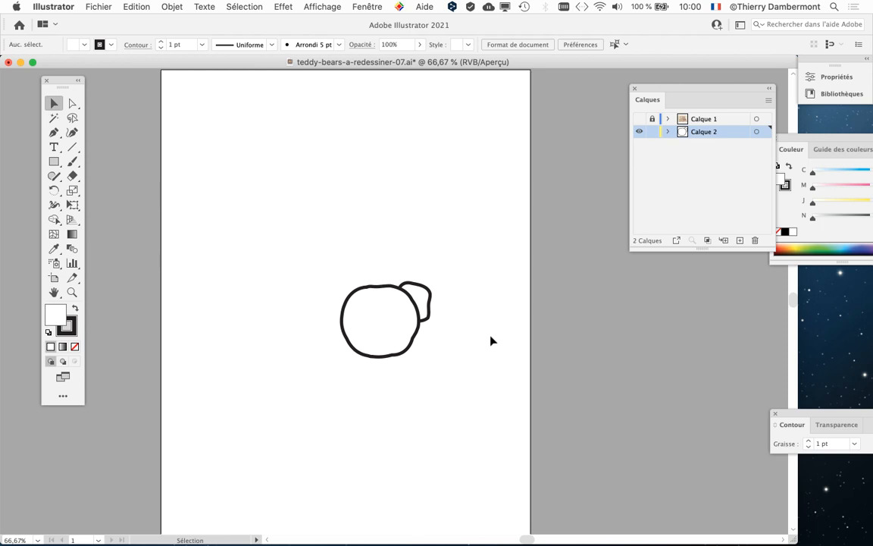
- Create a new layer and place it below Calque 2 in the layer stacking order
drag(653, 88, 523, 135)
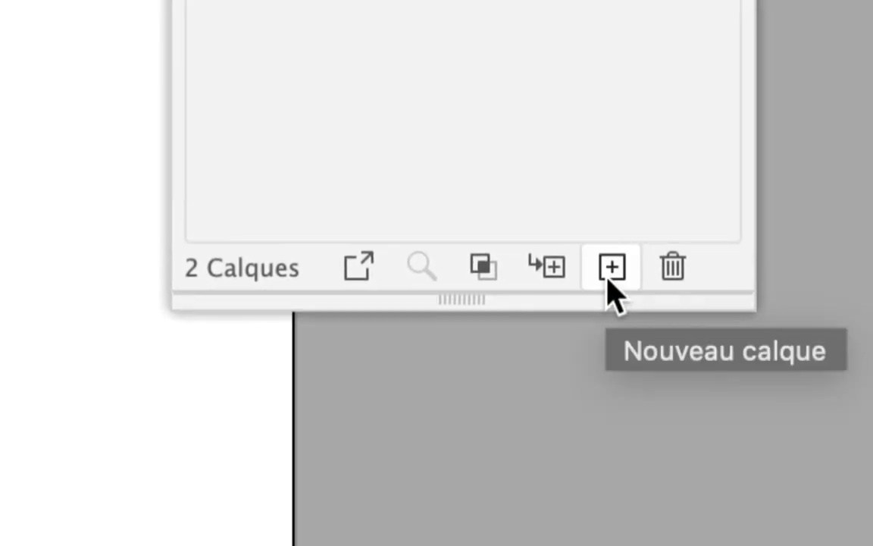
click(612, 267)
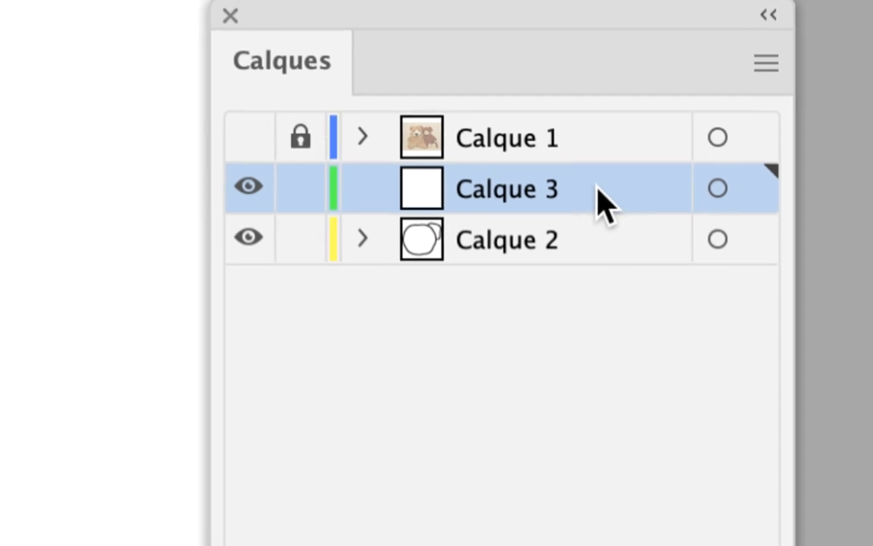
drag(598, 191, 596, 239)
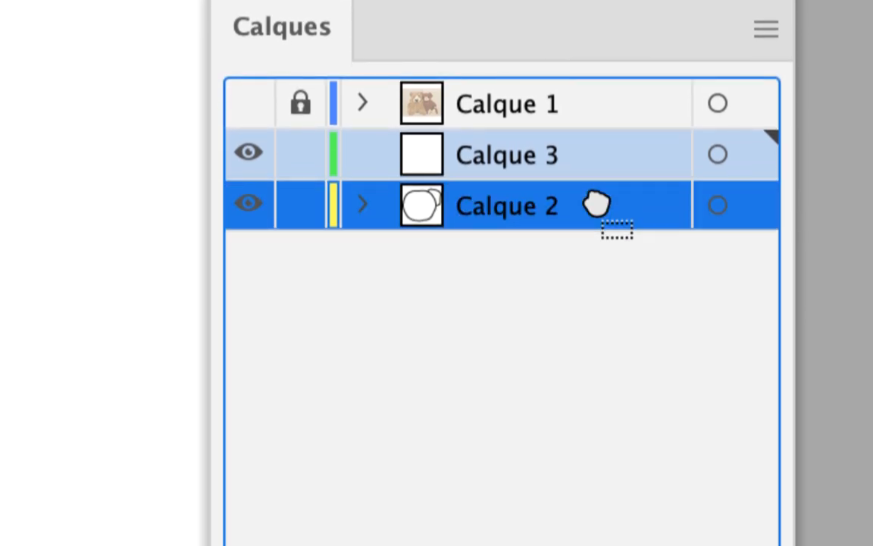
drag(597, 205, 597, 230)
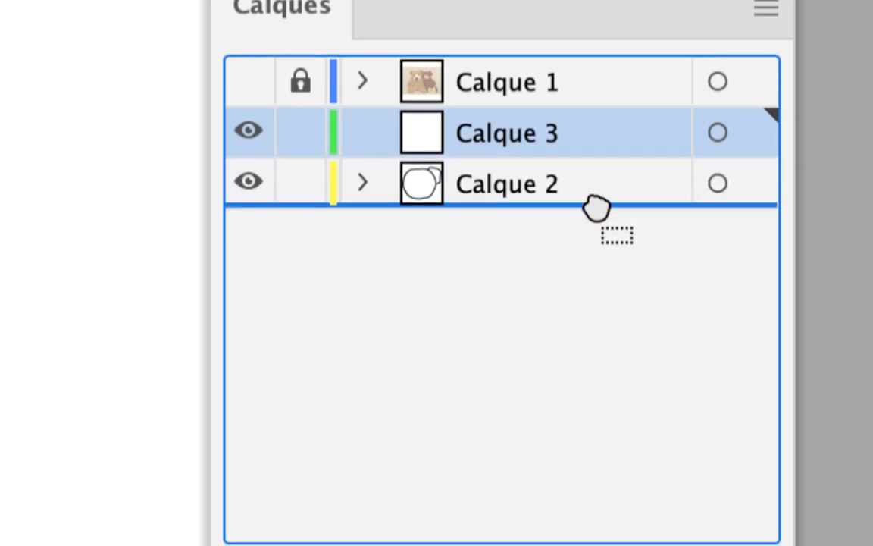
drag(597, 209, 596, 203)
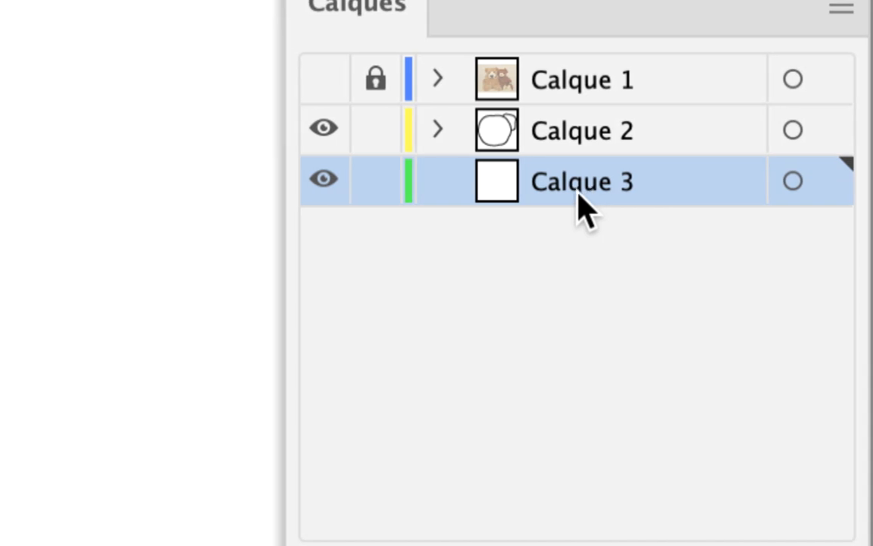
- Rename the new bottom layer "fond coloré" and lock the outline layer Calque 2
double_click(579, 191)
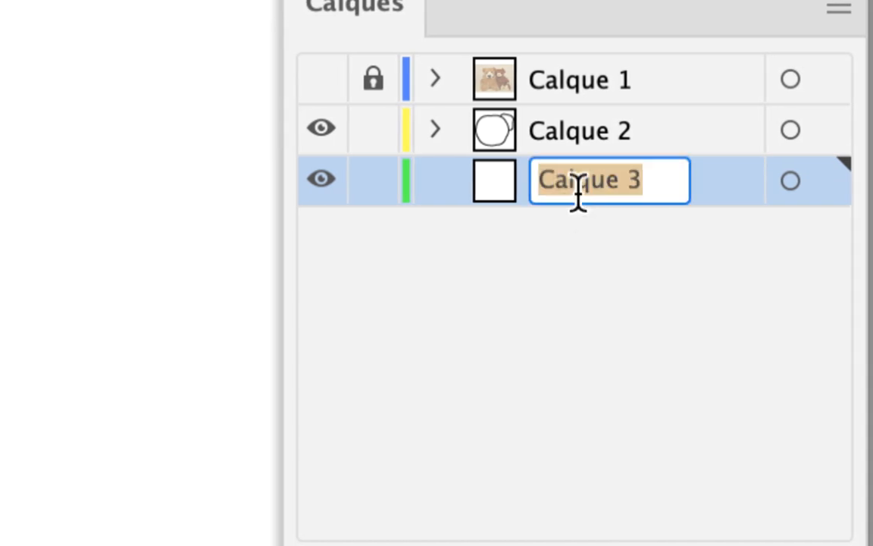
text(fond coloré)
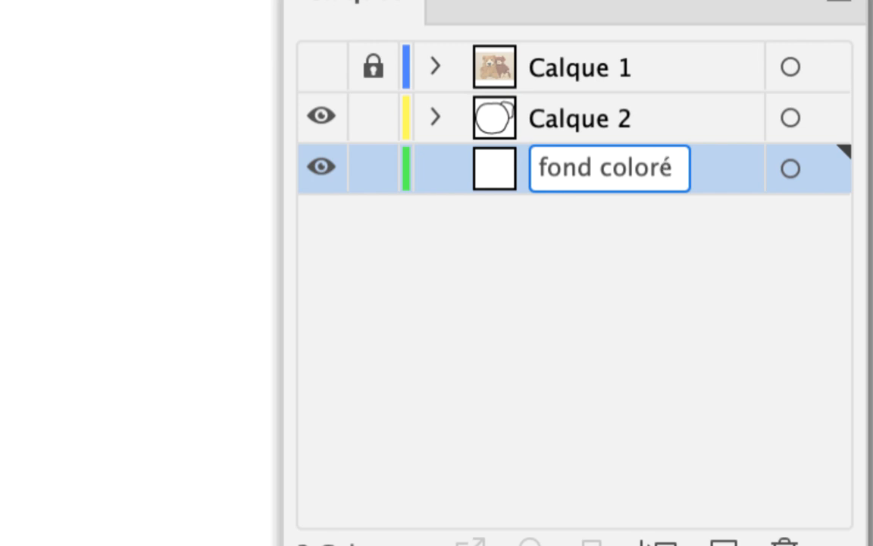
click(606, 224)
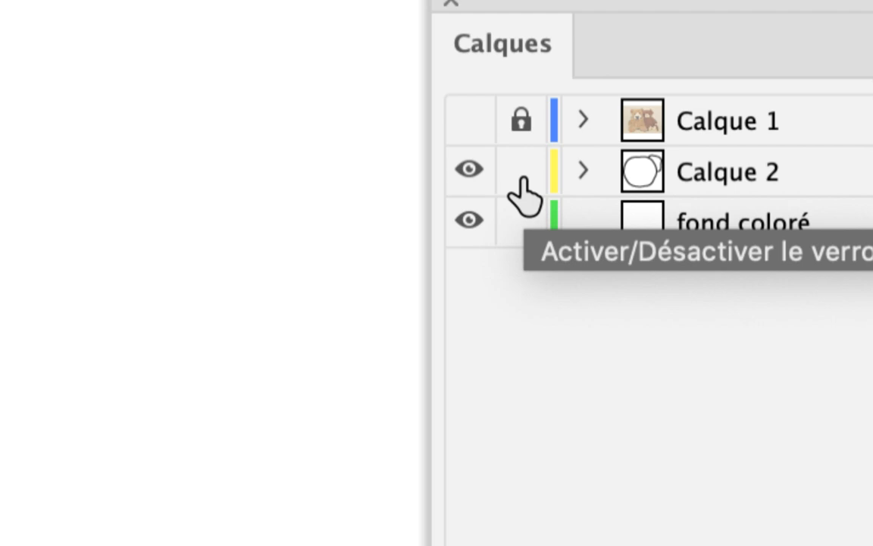
click(521, 182)
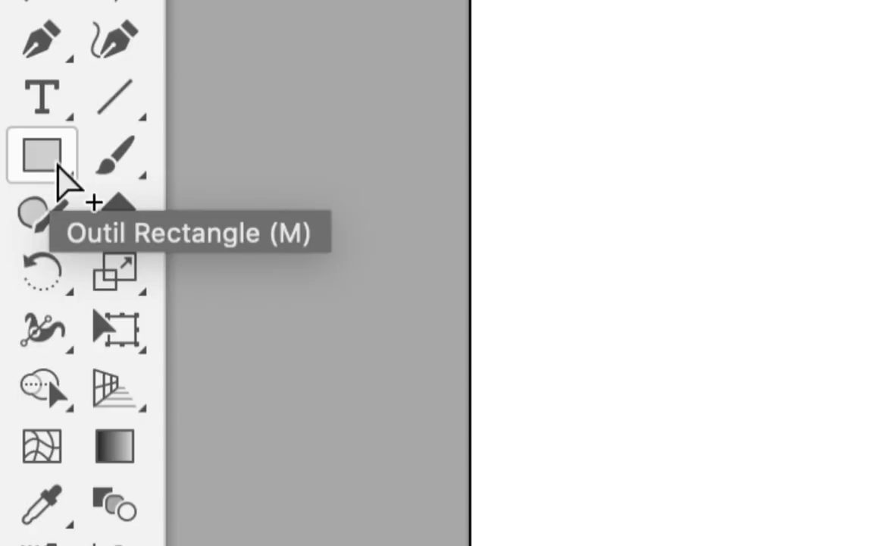
- Draw a rectangle on the fond coloré layer that extends beyond the artboard on every side
click(57, 164)
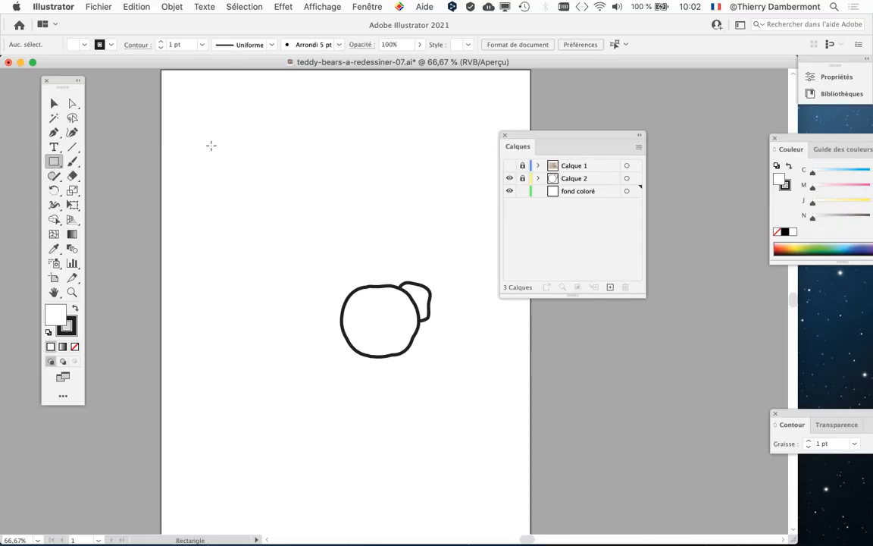
scroll(211, 146, down, 1)
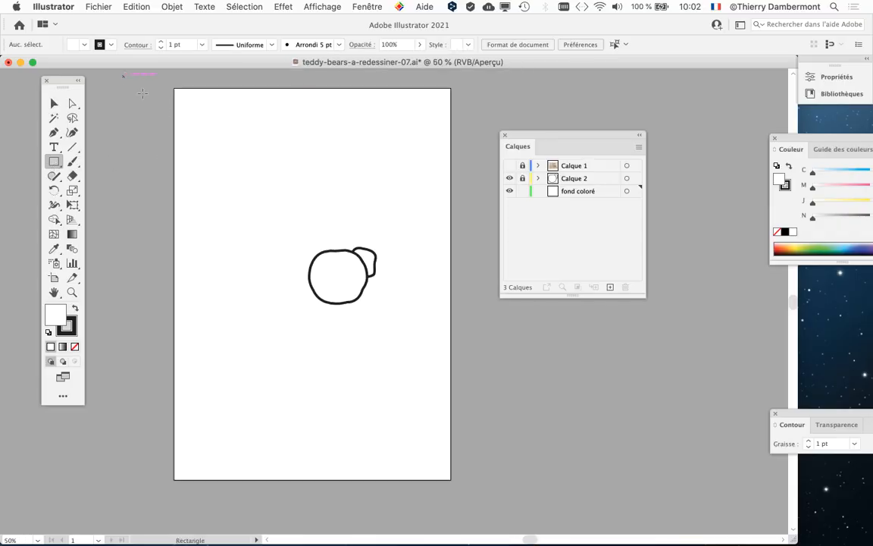
drag(125, 78, 540, 430)
scroll(415, 259, down, 1)
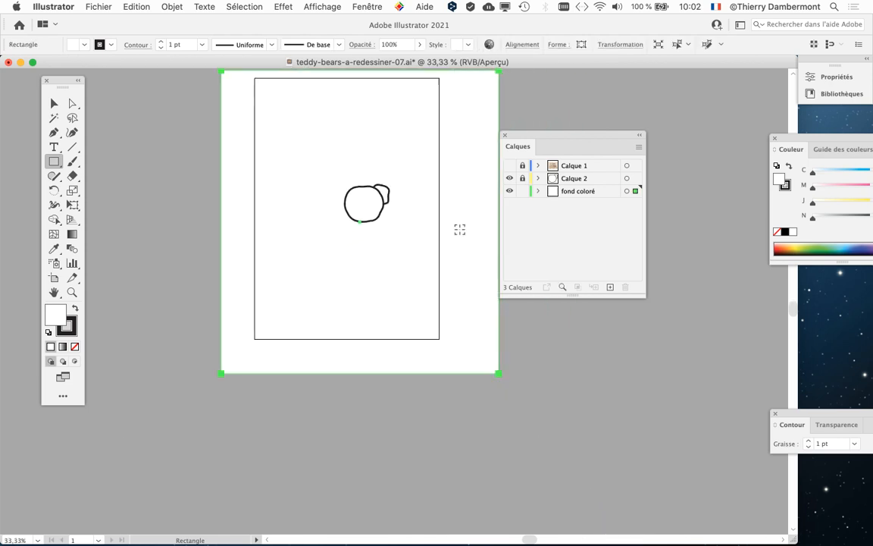
drag(411, 165, 408, 264)
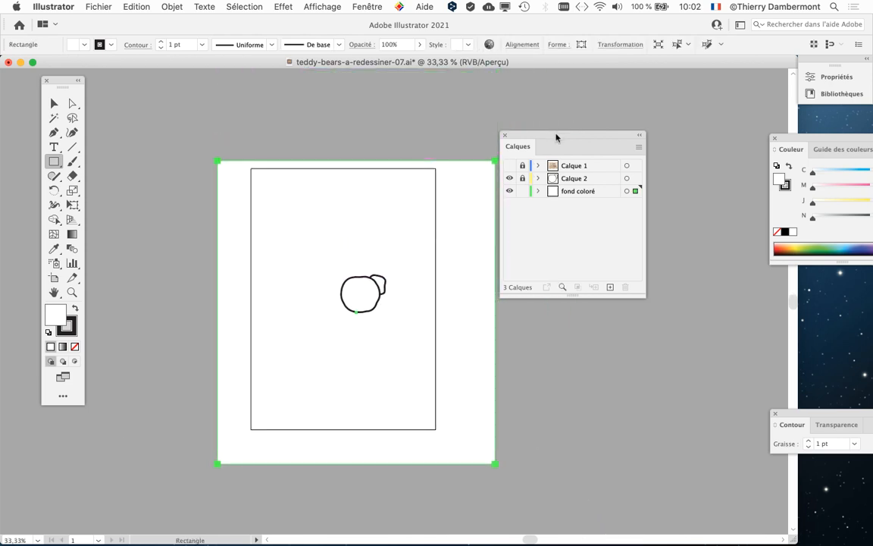
drag(556, 137, 601, 122)
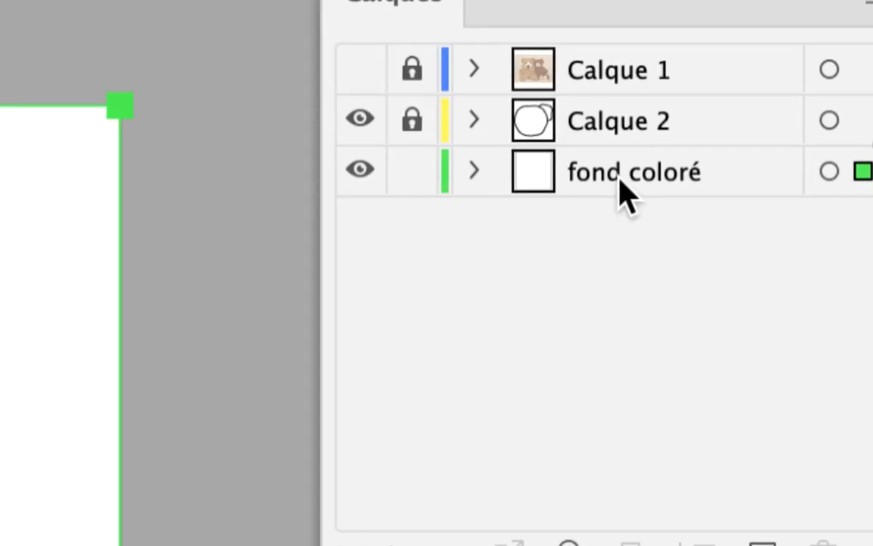
click(620, 180)
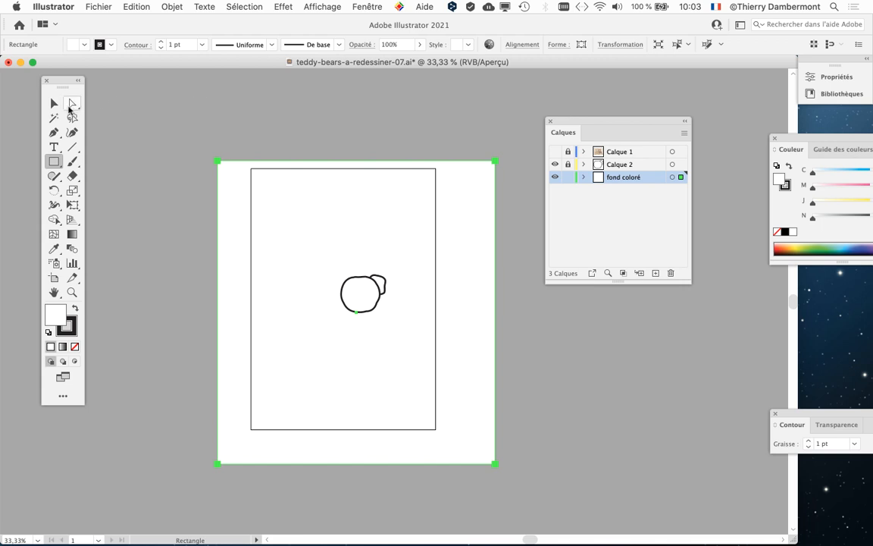
- Select the oversized background rectangle and delete it from the fond coloré layer
click(55, 103)
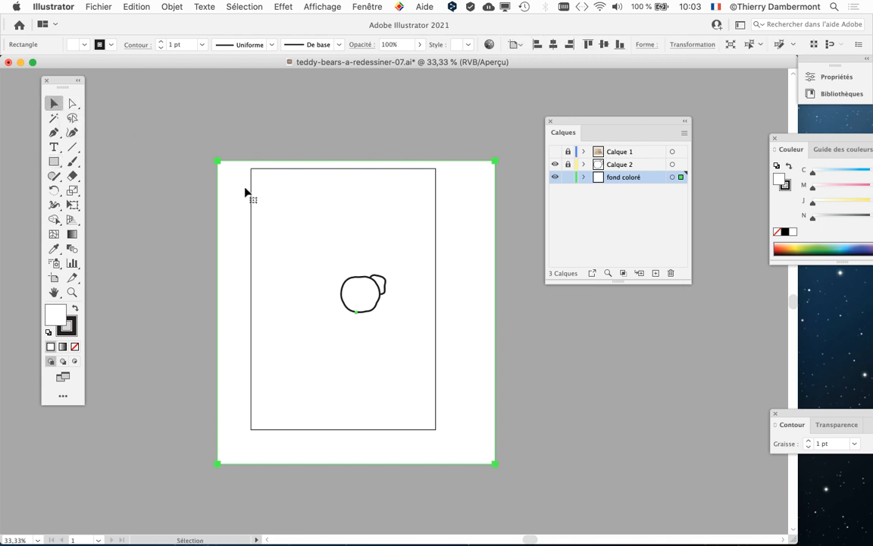
mouse_move(245, 191)
mouse_down()
mouse_move(227, 178)
mouse_move(230, 187)
mouse_up()
scroll(414, 257, down, 1)
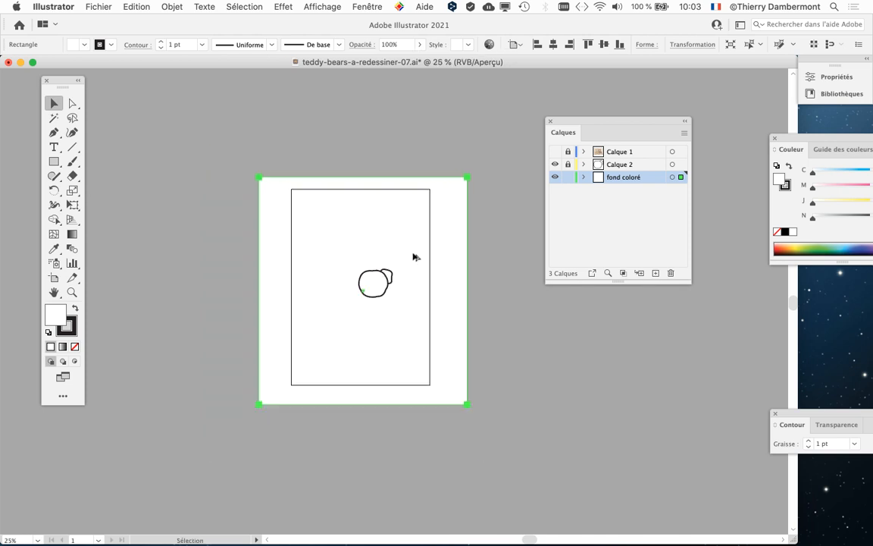
scroll(413, 258, down, 1)
scroll(413, 257, down, 1)
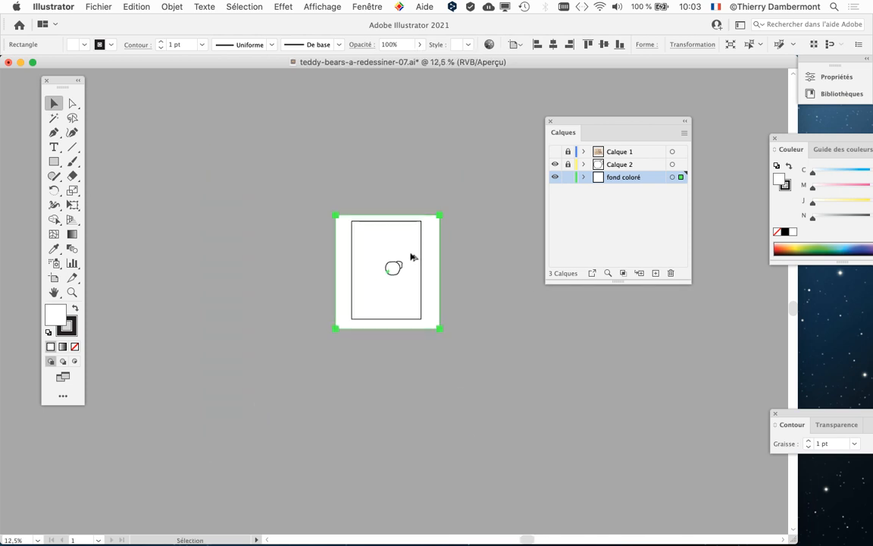
drag(608, 140, 686, 201)
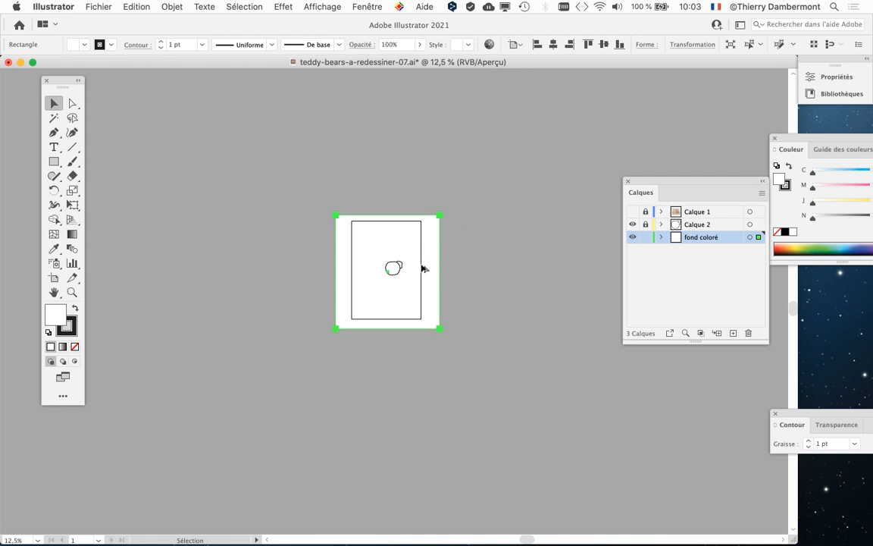
scroll(423, 269, up, 1)
mouse_move(427, 259)
mouse_down()
mouse_move(439, 248)
mouse_move(586, 262)
mouse_move(522, 253)
mouse_move(426, 260)
mouse_up()
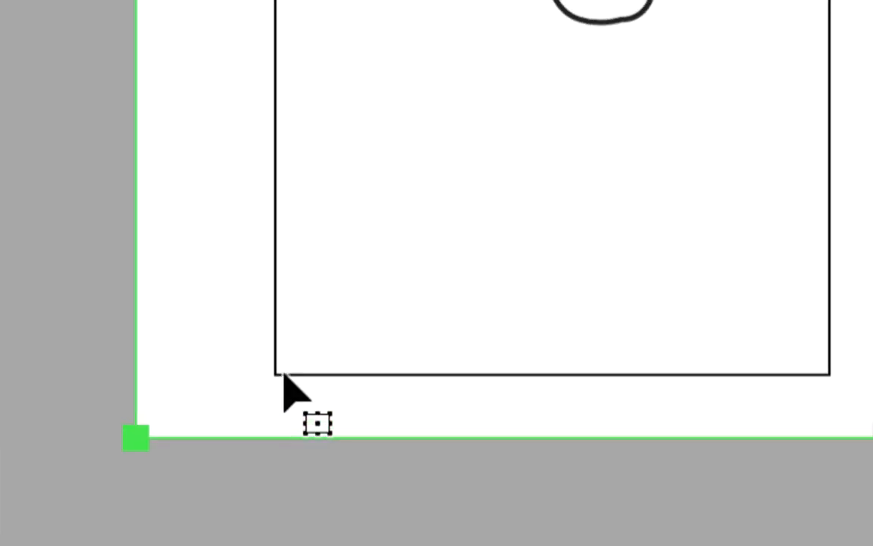
key(Delete)
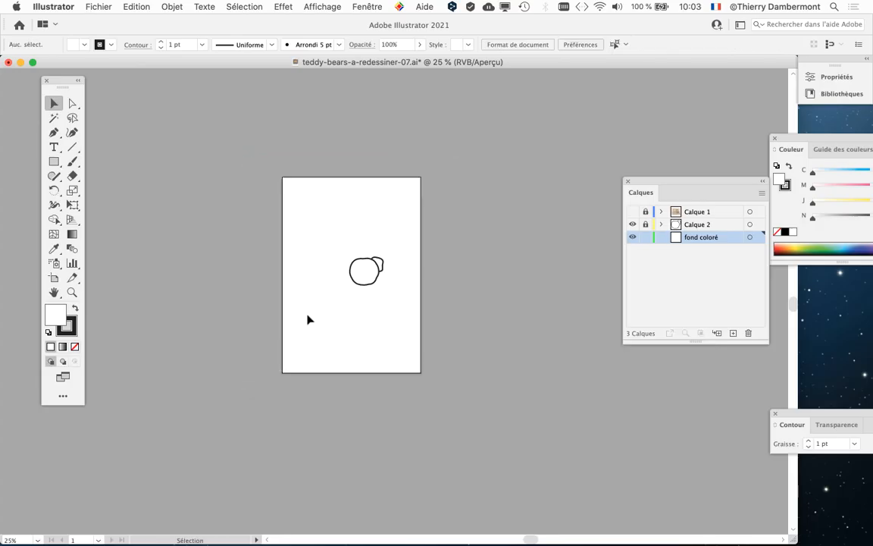
- Draw a smaller rectangle inside the artboard on fond coloré and move it so it surrounds the bear's head outline
click(61, 159)
drag(302, 204, 382, 291)
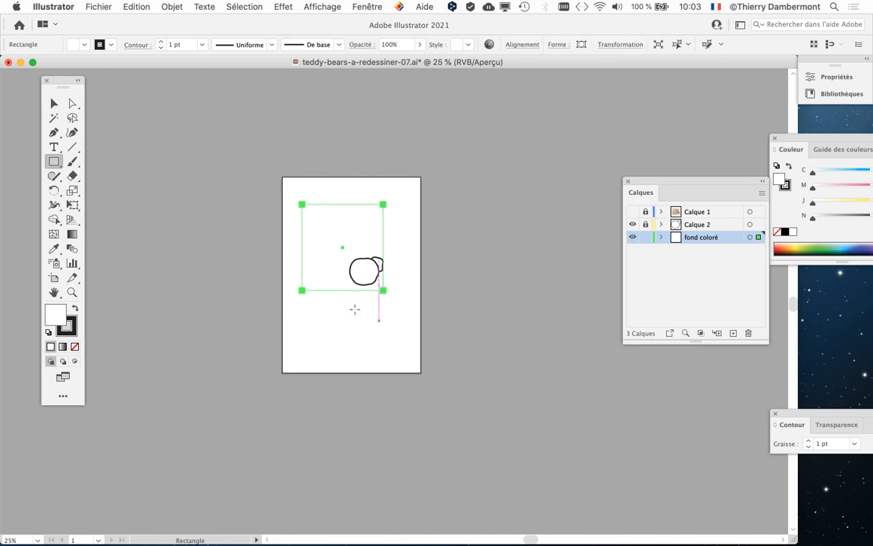
click(55, 104)
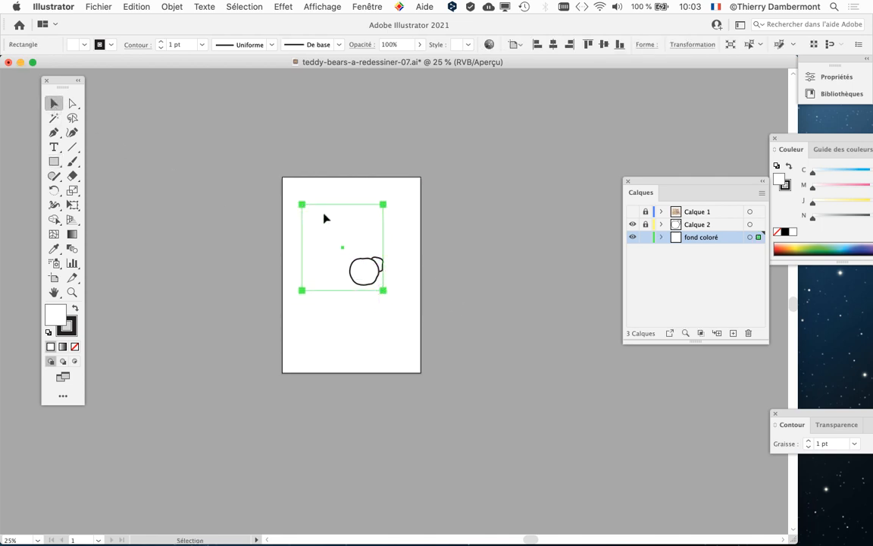
drag(326, 218, 336, 253)
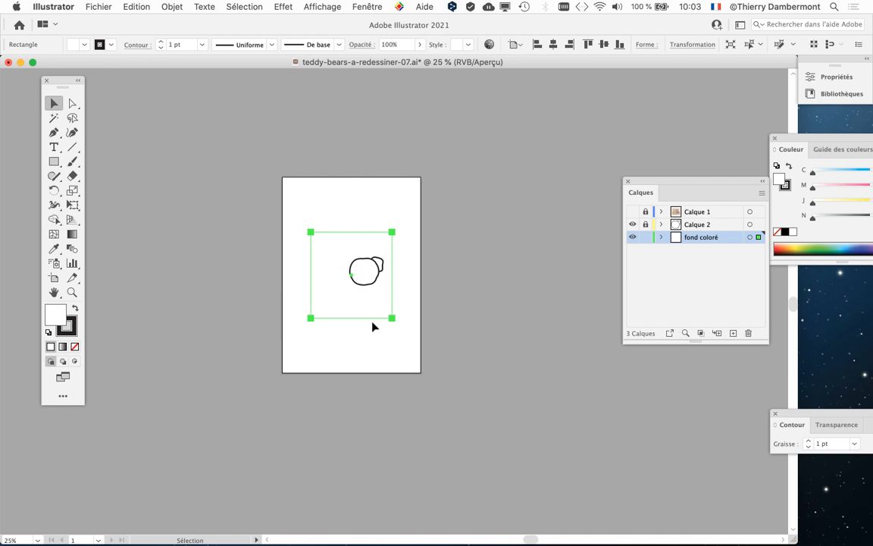
scroll(372, 326, down, 1)
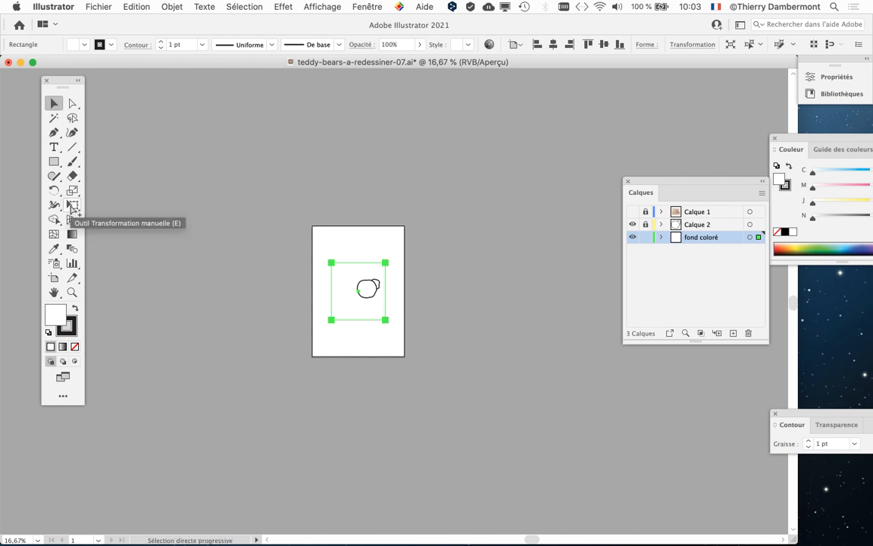
- Move the toolbox closer to the artboard, reselect the small rectangle and activate the Free Transform tool
drag(70, 84, 196, 170)
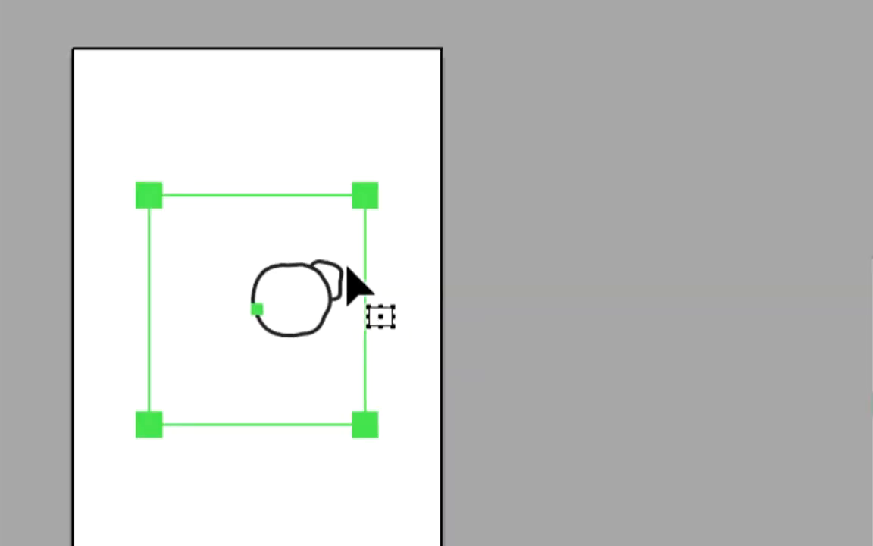
click(116, 2)
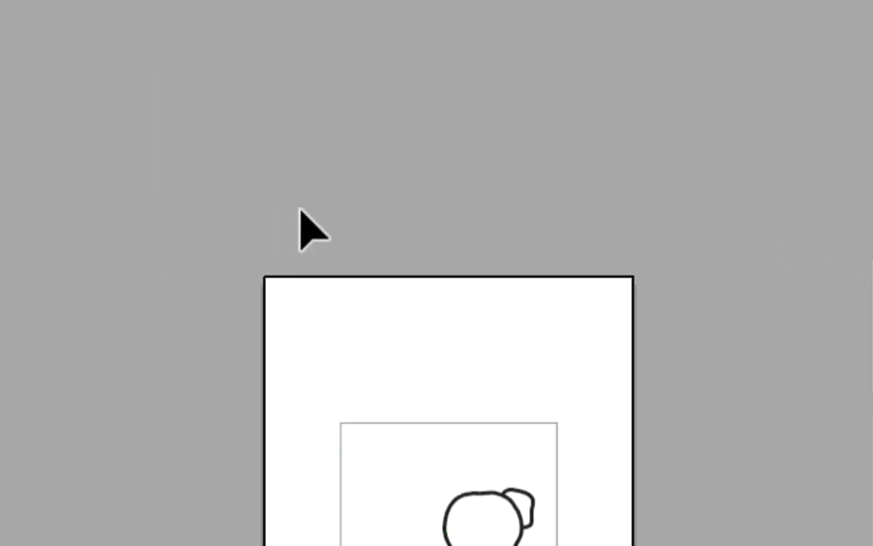
click(388, 422)
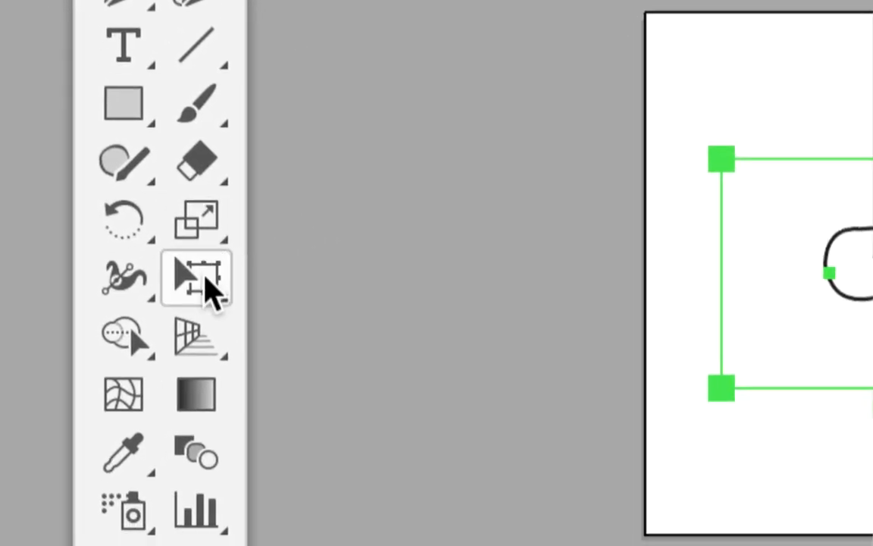
click(207, 277)
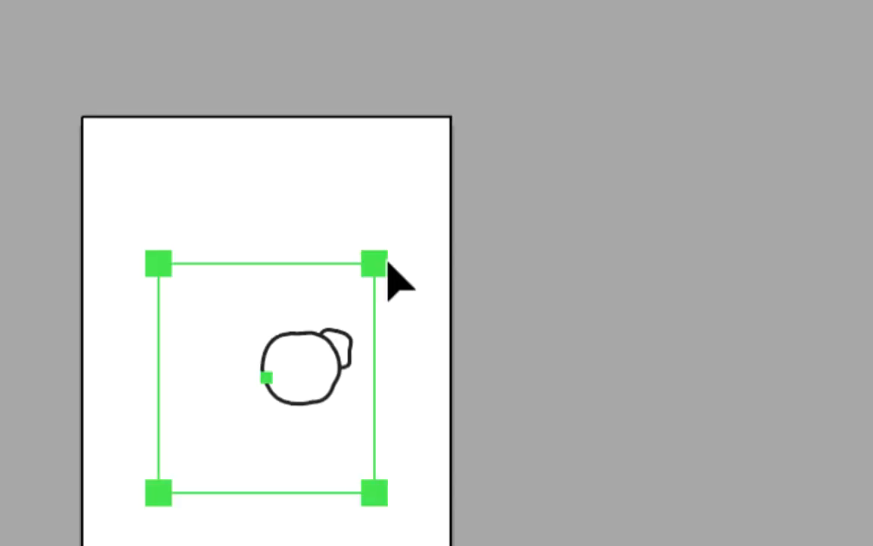
key(e)
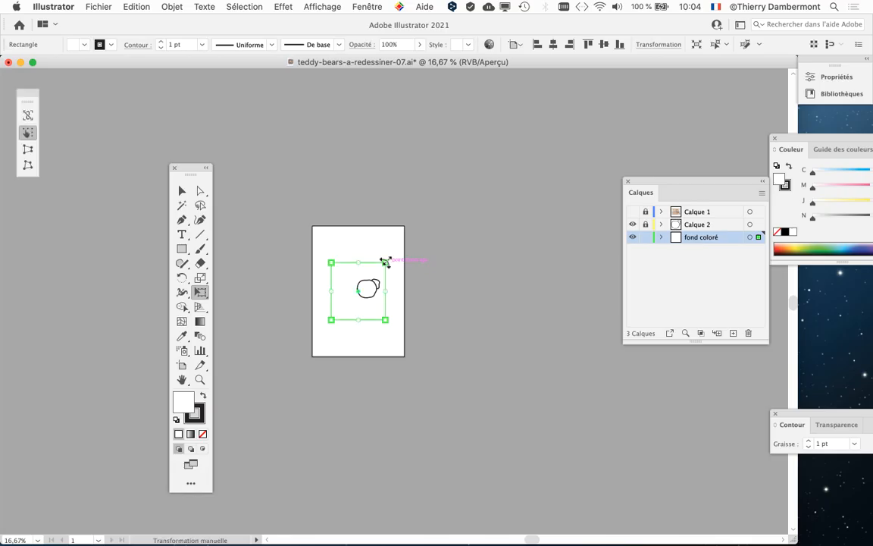
- Try enlarging the rectangle about its center beyond the artboard, move the toolbox aside, and undo the enlargement
click(385, 261)
mouse_move(385, 262)
mouse_down()
mouse_move(417, 259)
mouse_move(417, 267)
mouse_move(390, 263)
mouse_up()
drag(404, 262, 634, 83)
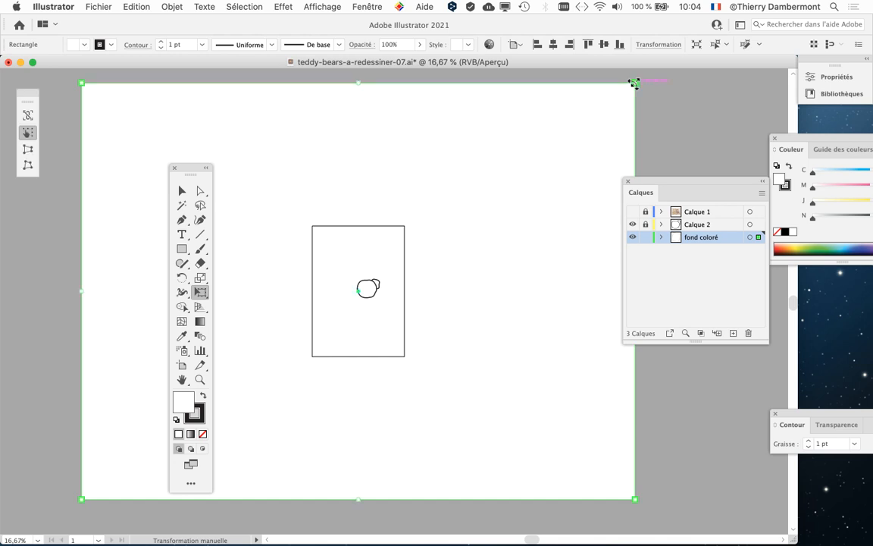
drag(194, 168, 41, 193)
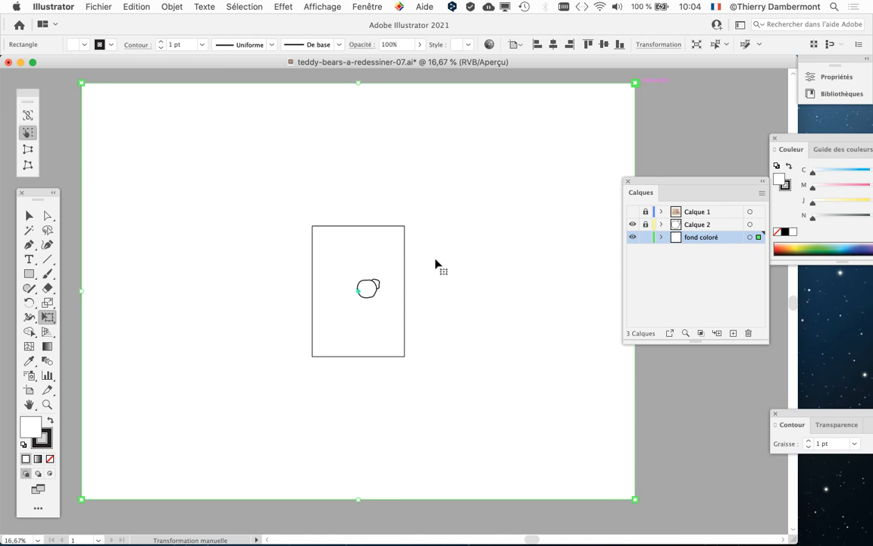
key(Delete)
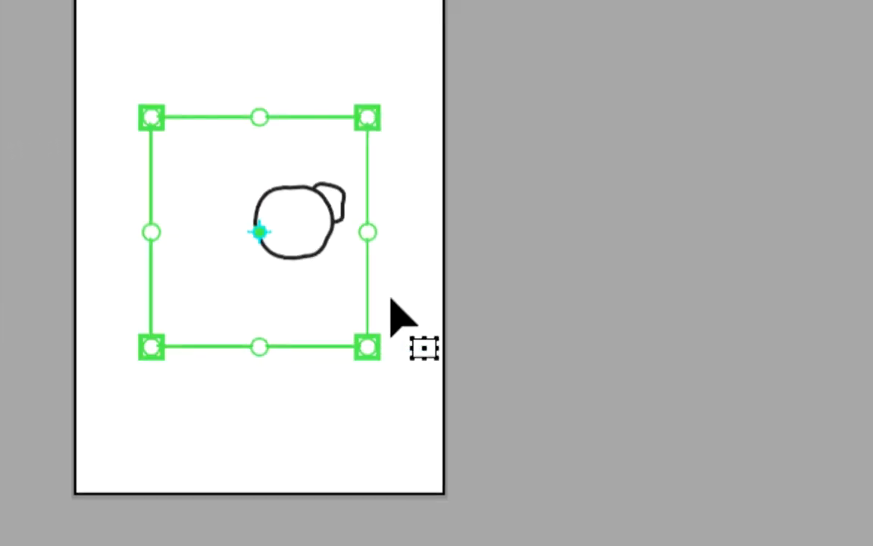
- Enlarge the rectangle about its center with Free Transform until it extends far past the artboard on every side
drag(384, 262, 423, 268)
key(ctrl+z)
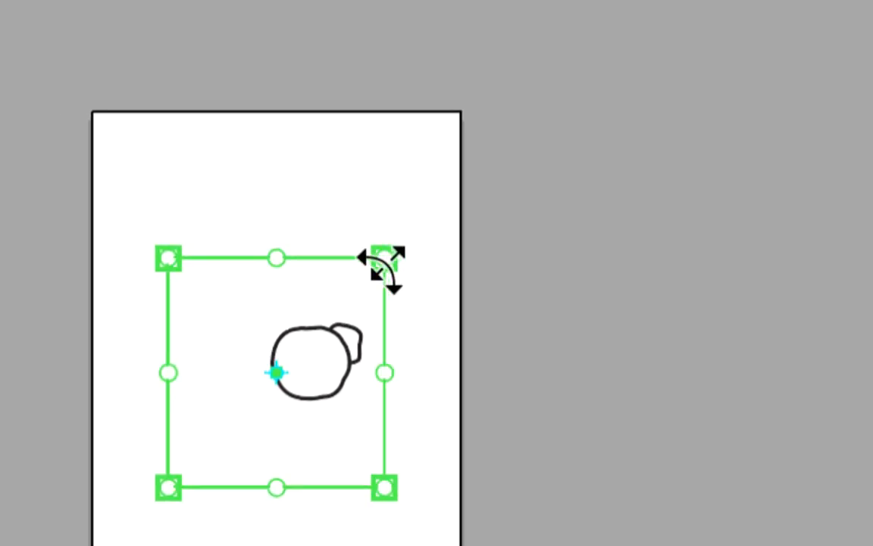
drag(383, 262, 425, 221)
drag(388, 258, 587, 126)
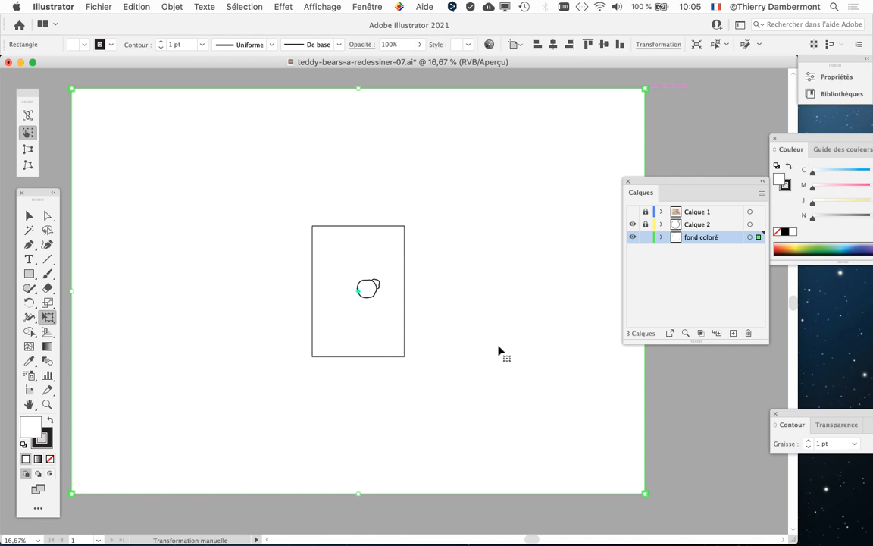
- Fill the large background rectangle on the fond coloré layer with the pale blue colour DAEFEF
drag(42, 194, 75, 116)
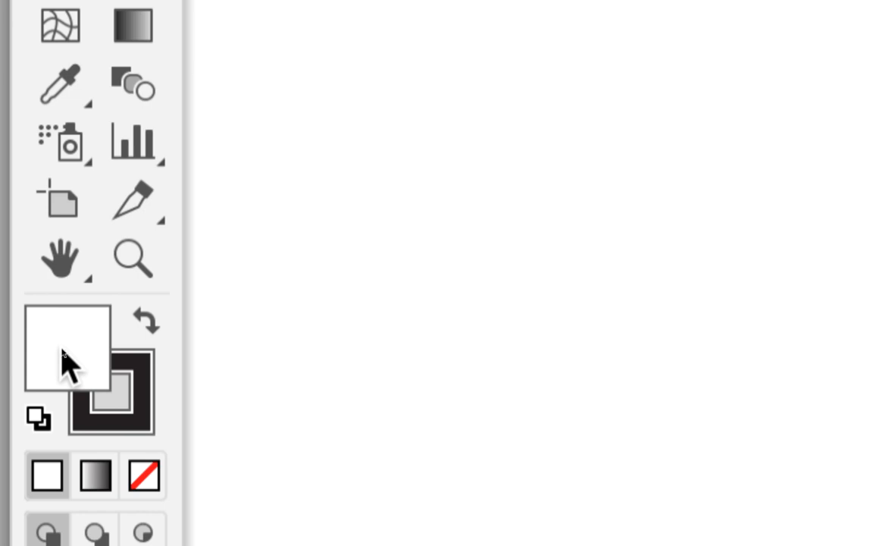
double_click(63, 356)
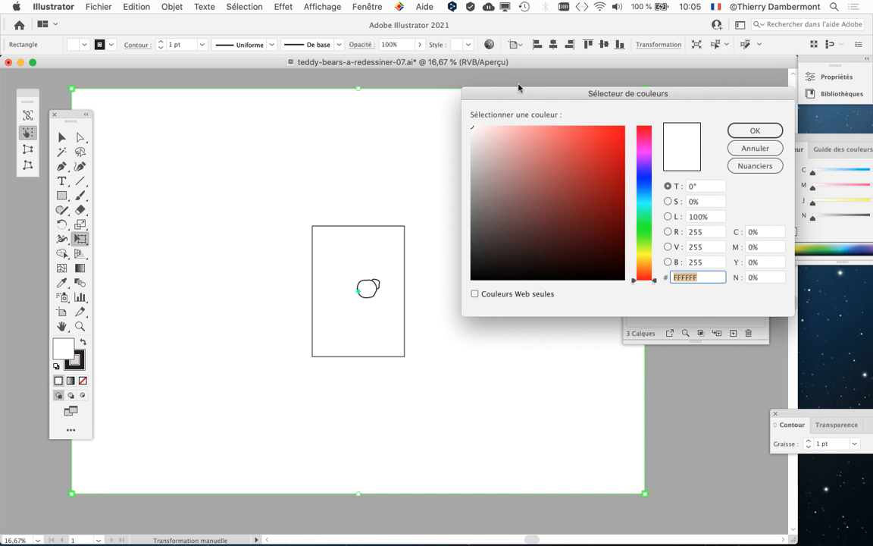
drag(519, 88, 581, 27)
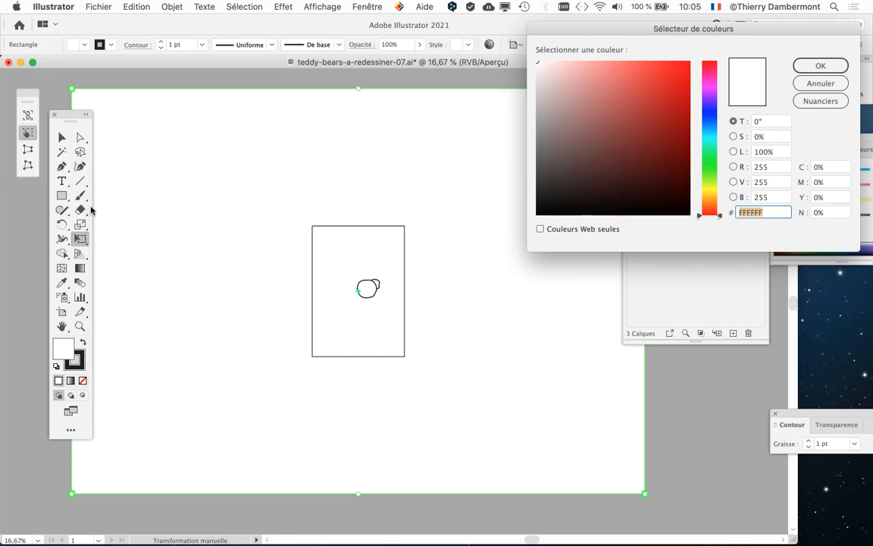
click(710, 138)
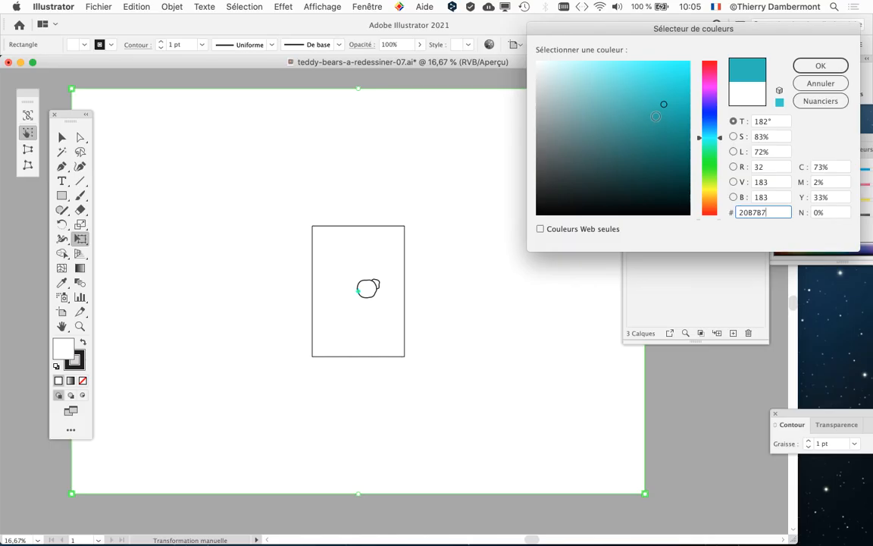
mouse_move(664, 104)
mouse_down()
mouse_move(638, 82)
mouse_move(574, 75)
mouse_up()
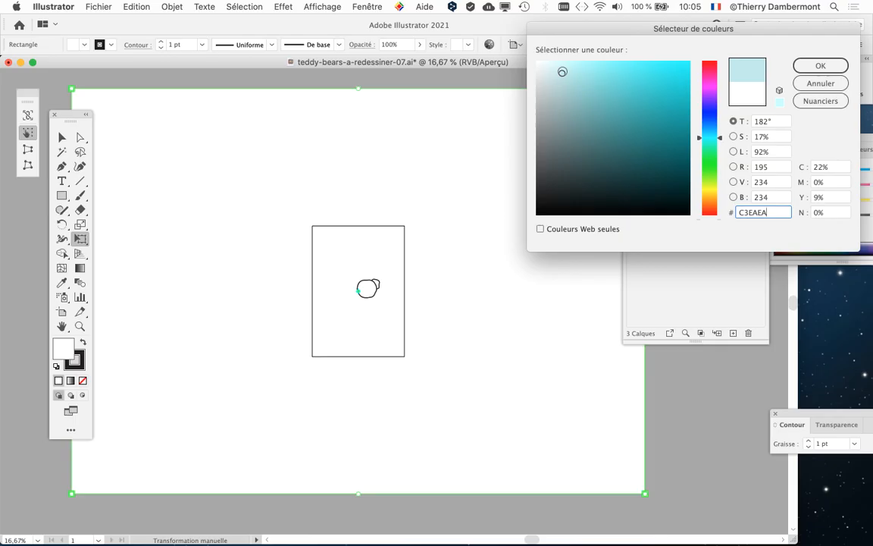
mouse_move(563, 71)
mouse_down()
mouse_move(556, 86)
mouse_move(550, 69)
mouse_up()
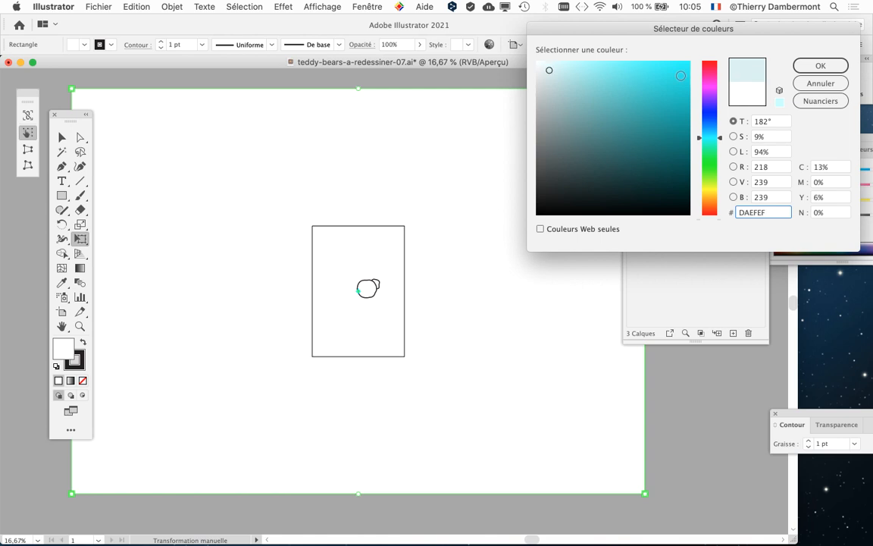
click(825, 66)
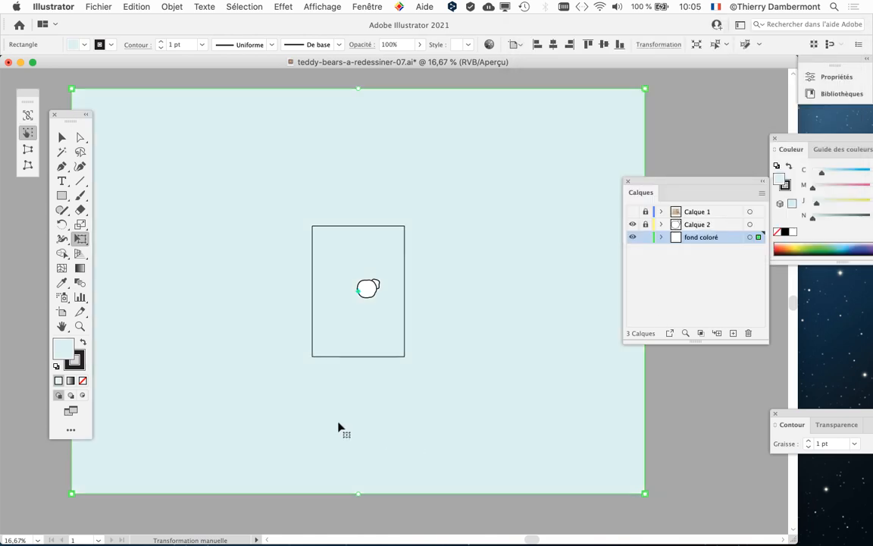
scroll(376, 293, up, 6)
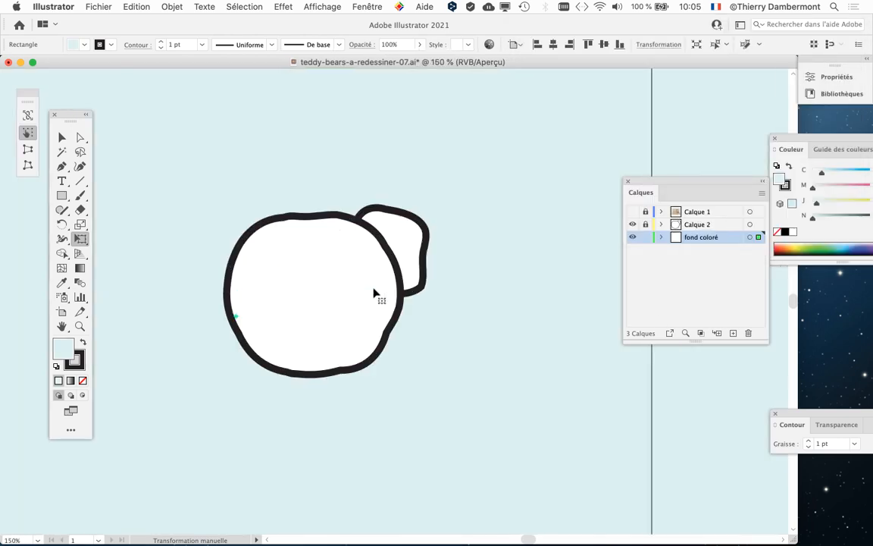